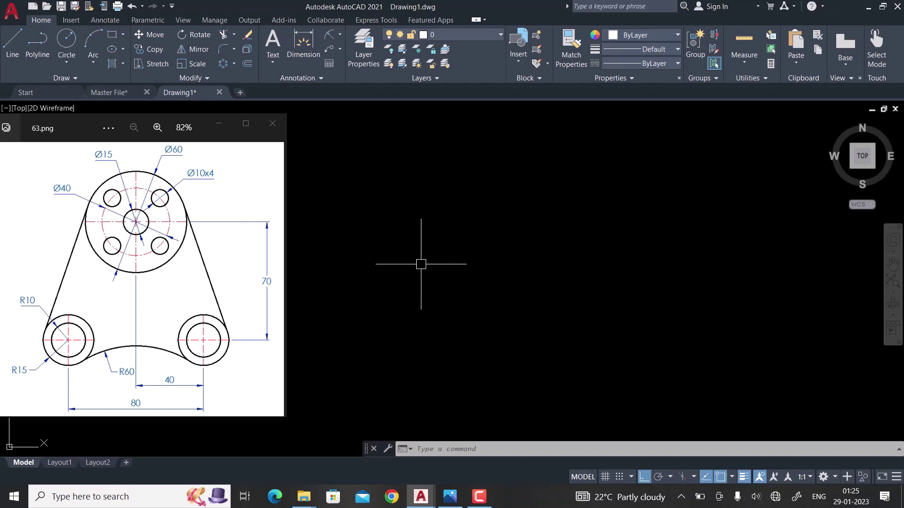
Draw a Ø15 circle at the top boss centre.
click(525, 244)
click(500, 256)
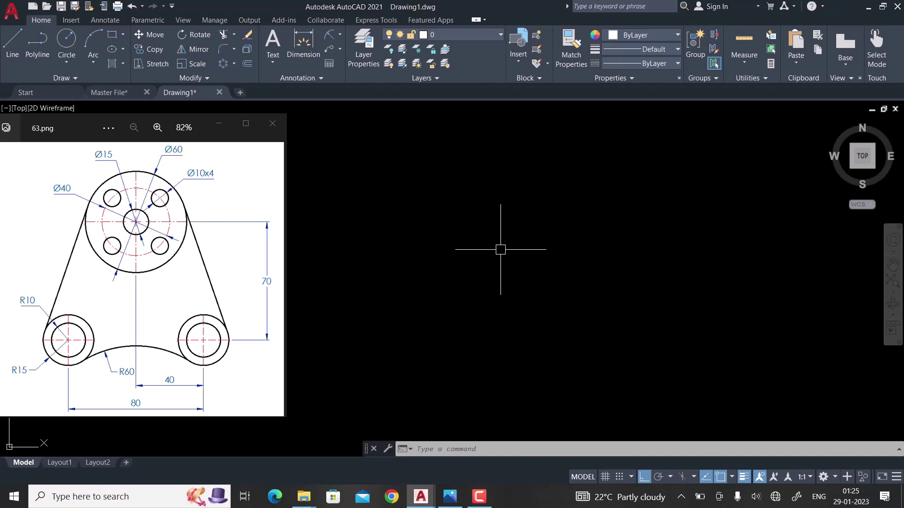
text(C)
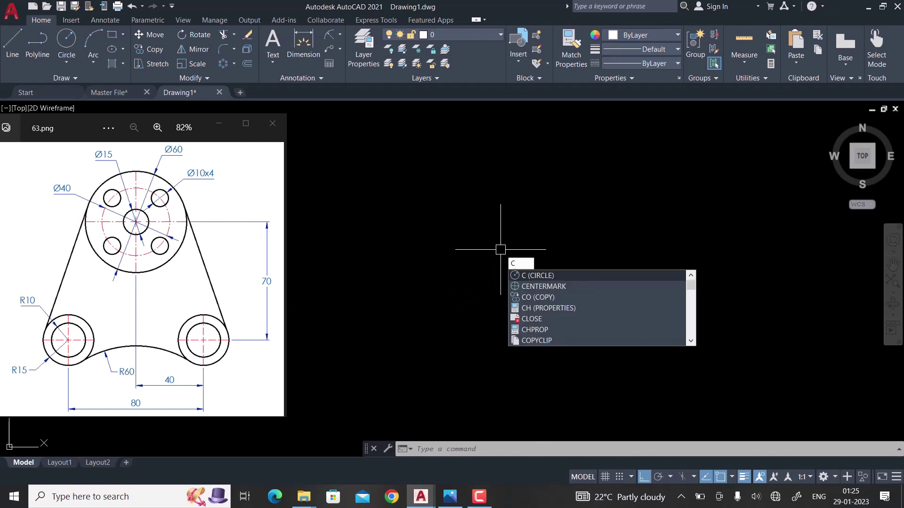
key(Return)
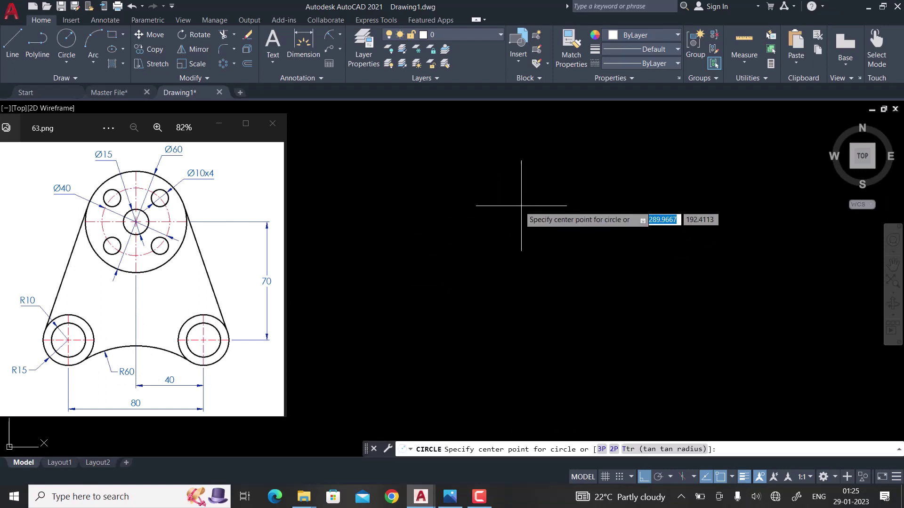
click(493, 205)
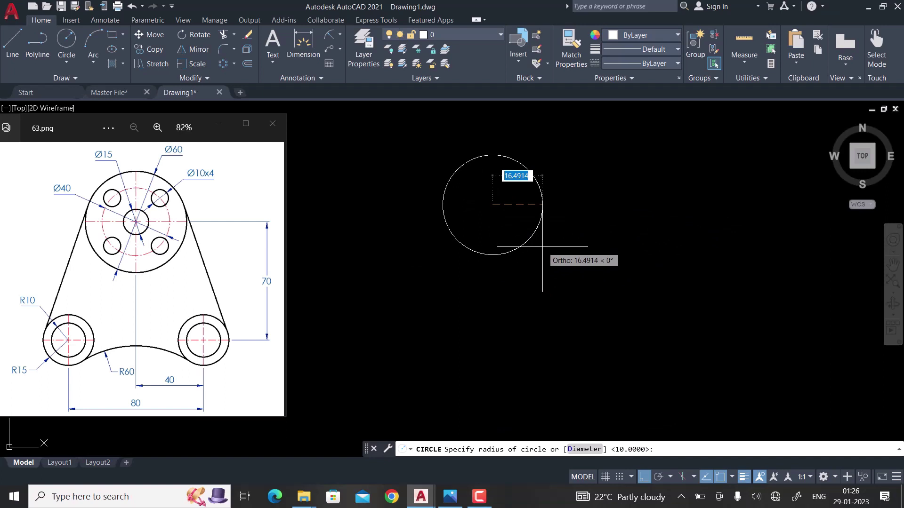
text(D)
key(Return)
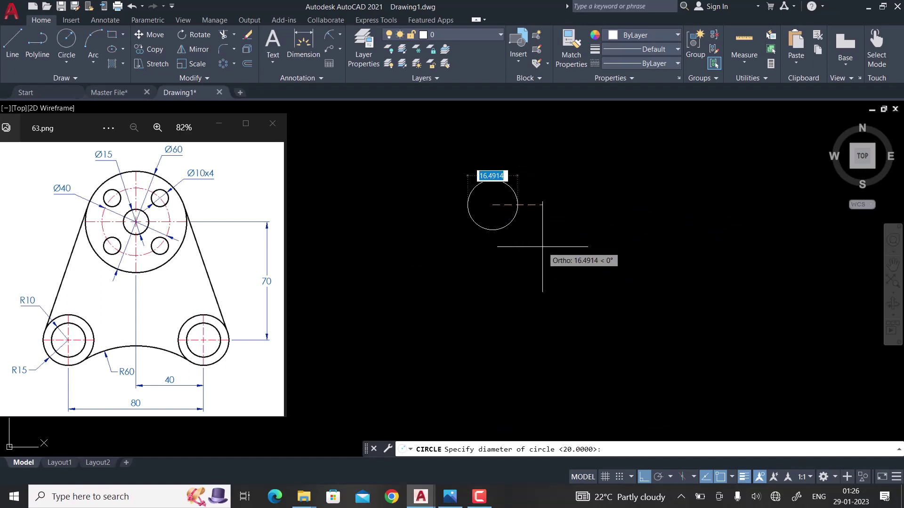
text(15)
key(Return)
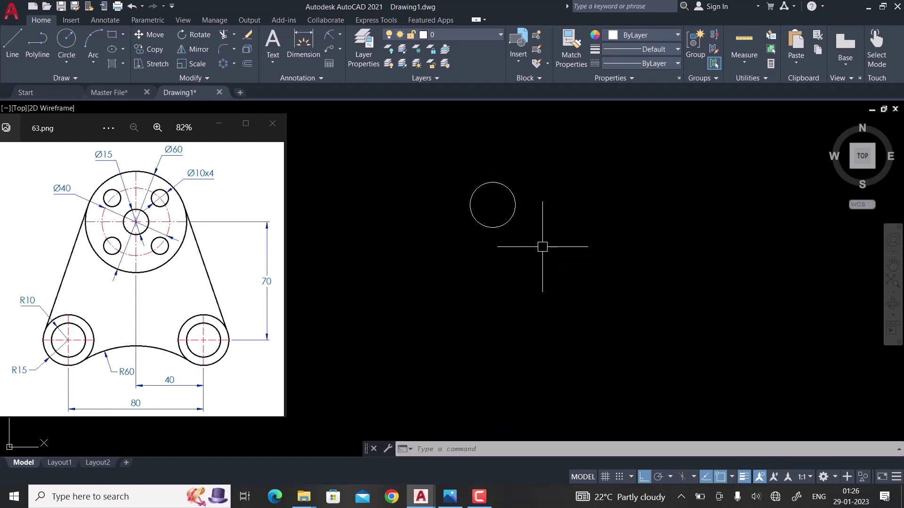
Add a concentric Ø60 outer circle on the same centre.
scroll(496, 202, up, 4)
text(c)
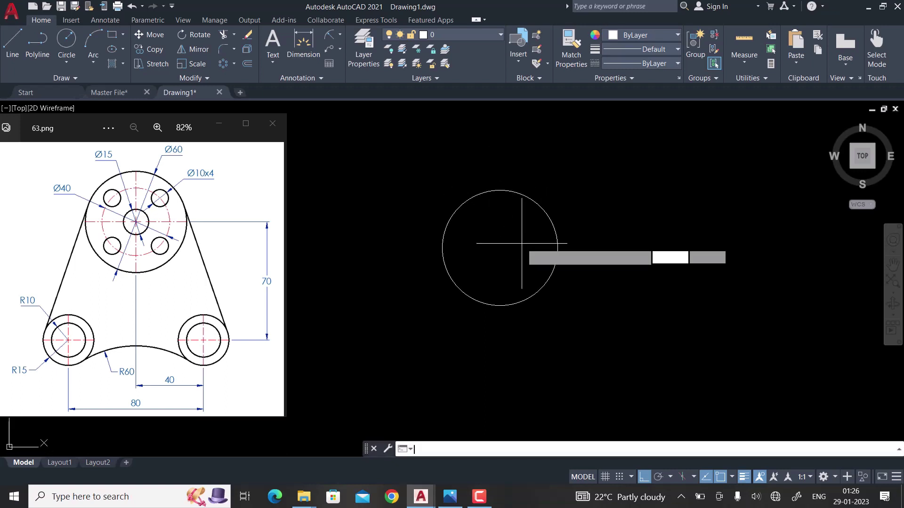
key(Return)
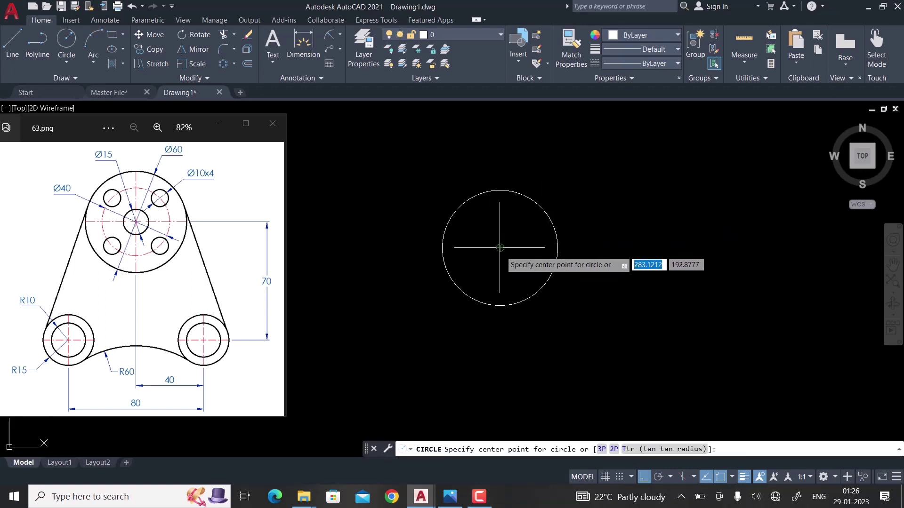
click(500, 248)
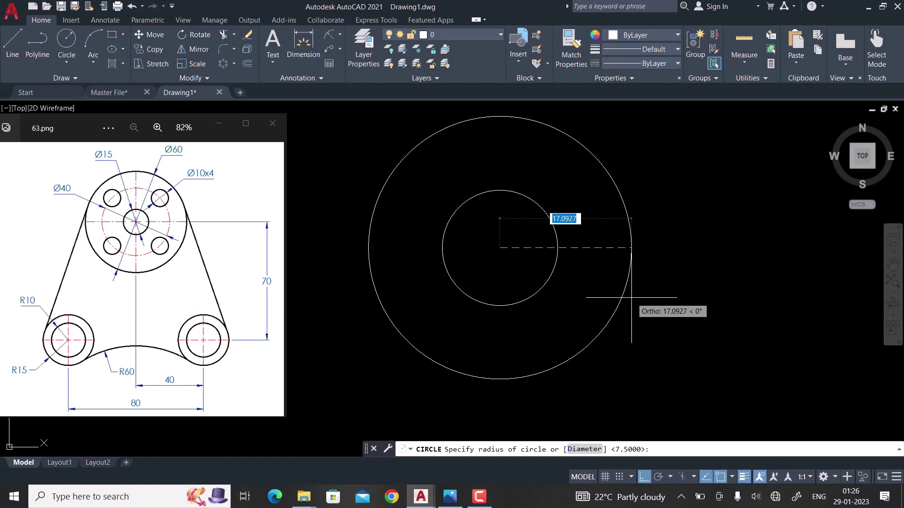
text(d)
key(Return)
text(60)
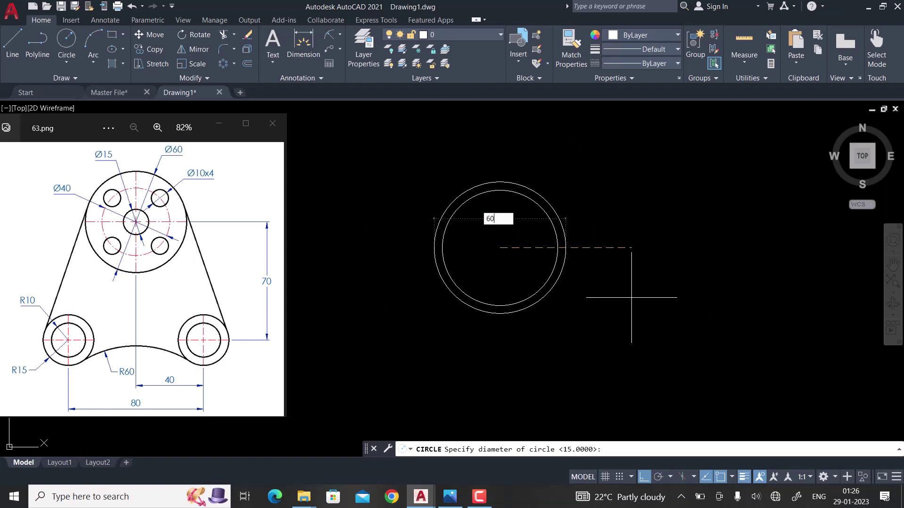
key(Return)
Add a concentric Ø40 circle at the same centre.
scroll(631, 297, down, 2)
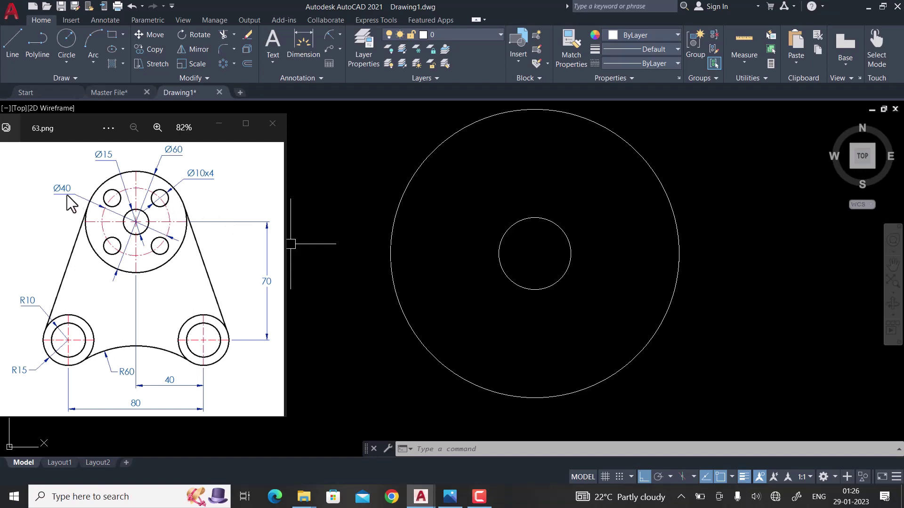
text(c)
key(Return)
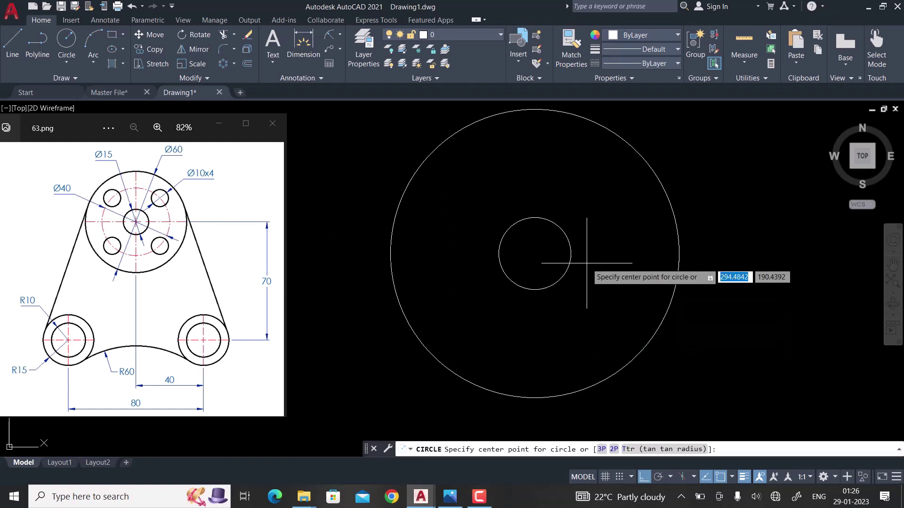
click(535, 253)
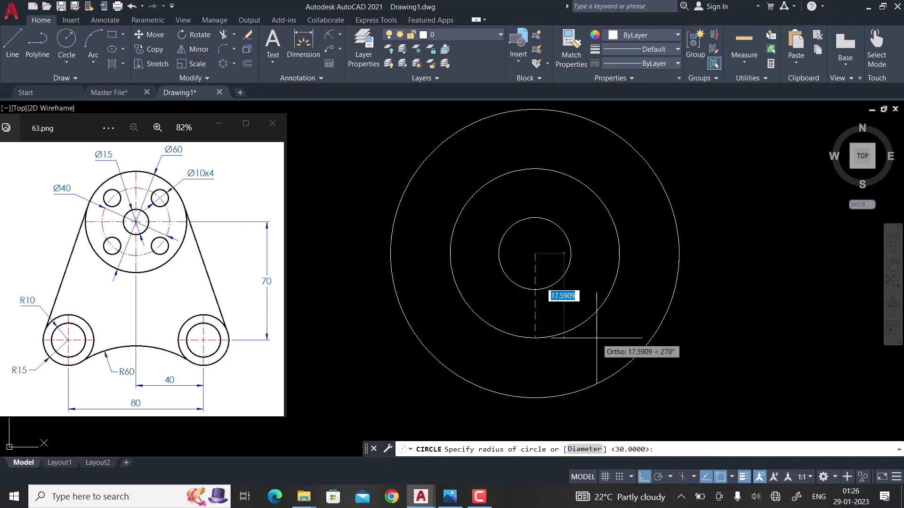
text(d)
key(Return)
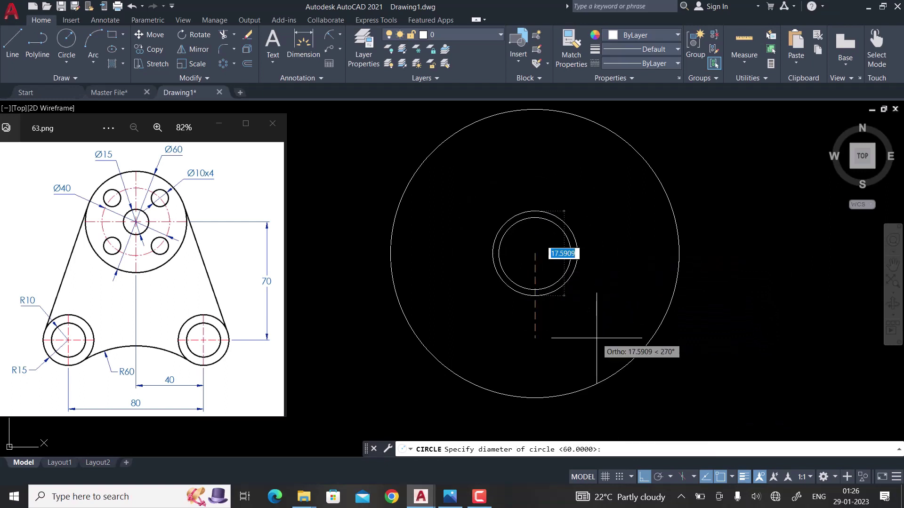
text(40)
key(Return)
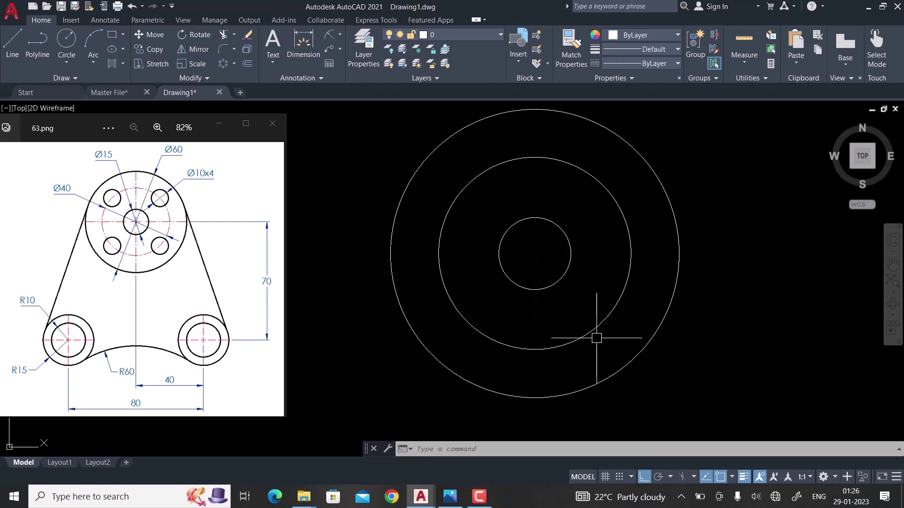
middle_drag(555, 292, 529, 312)
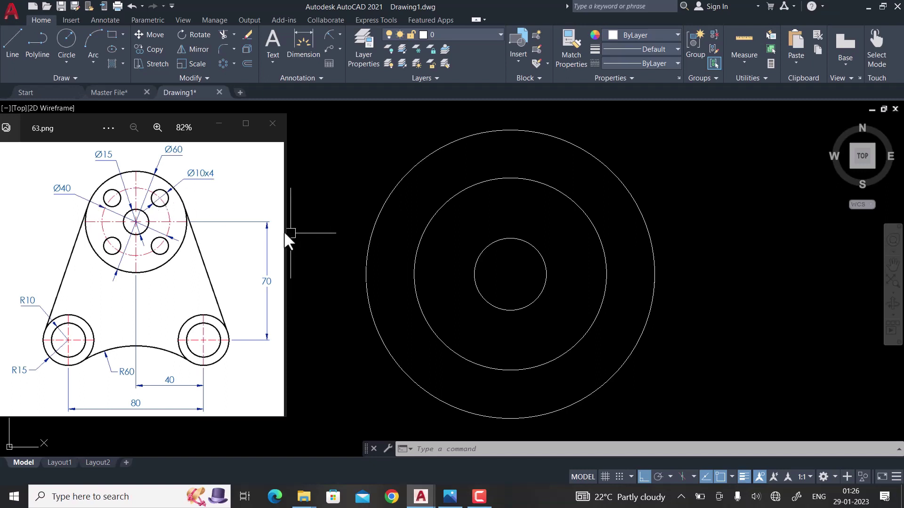
Draw a Ø10 hole at the top quadrant of the Ø40 circle.
text(c)
key(Return)
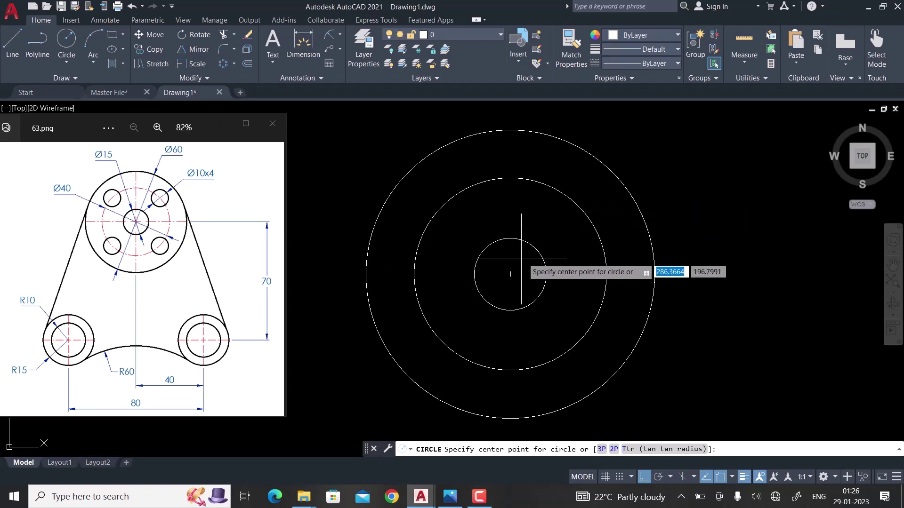
click(511, 178)
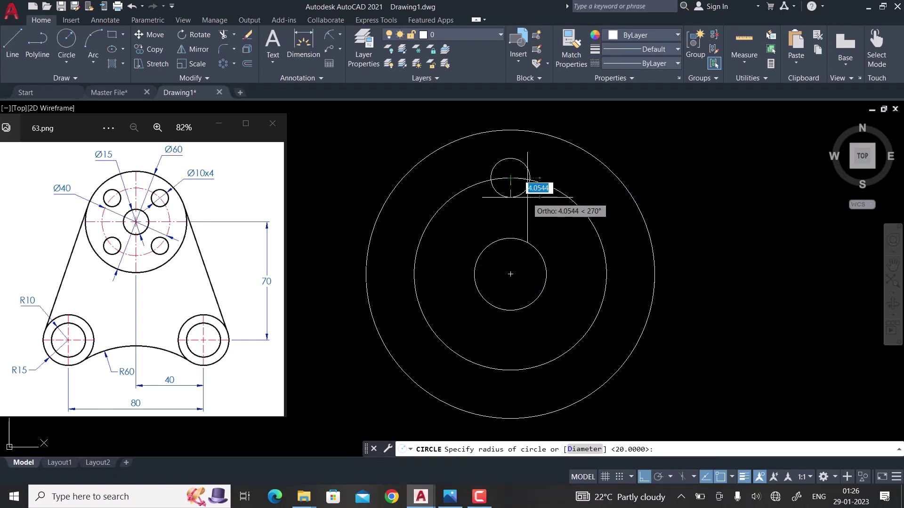
text(d)
key(Return)
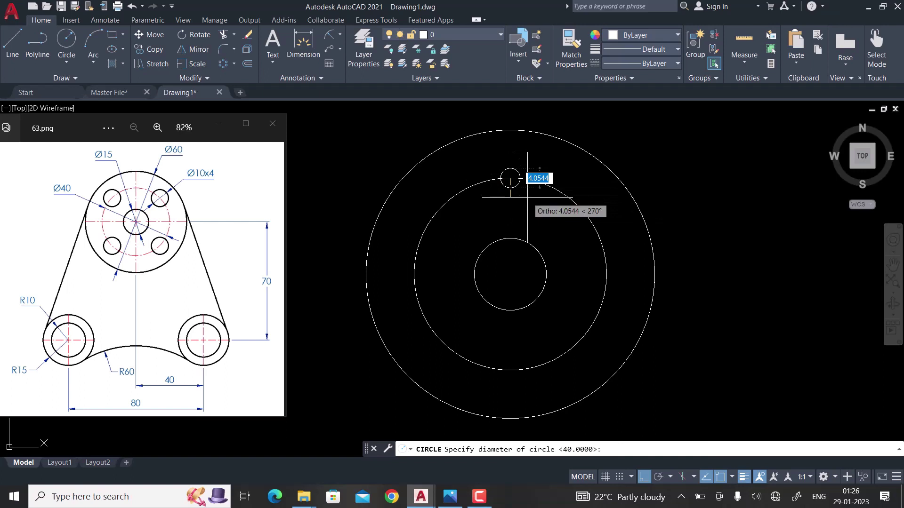
text(10)
key(Return)
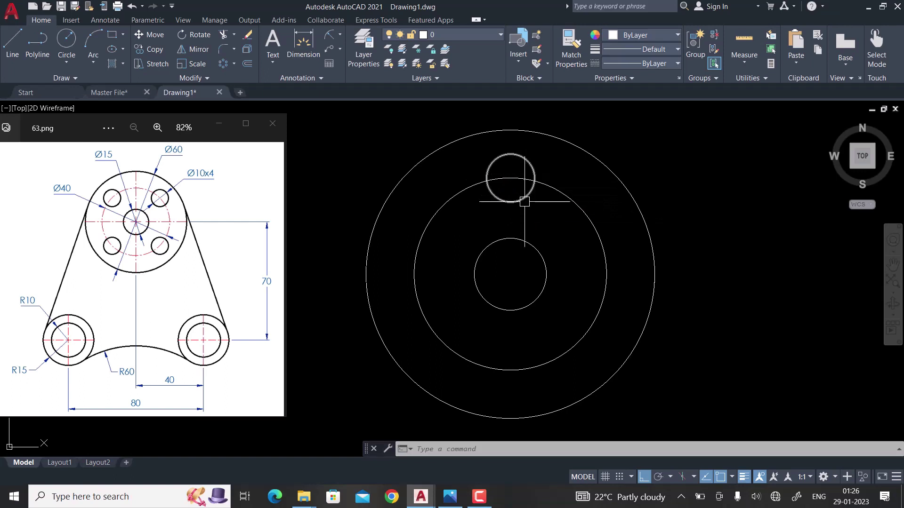
Polar-array the Ø10 hole into 4 associative items around the boss centre.
click(517, 201)
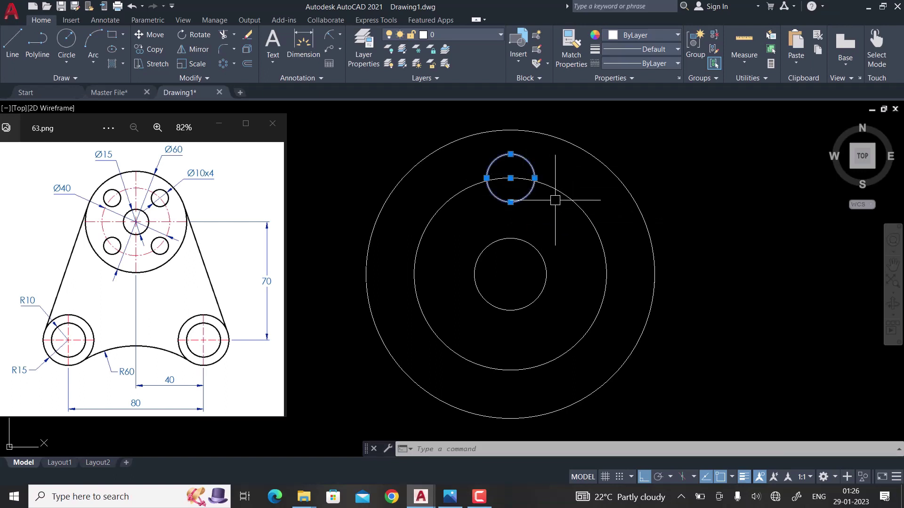
click(234, 63)
click(212, 132)
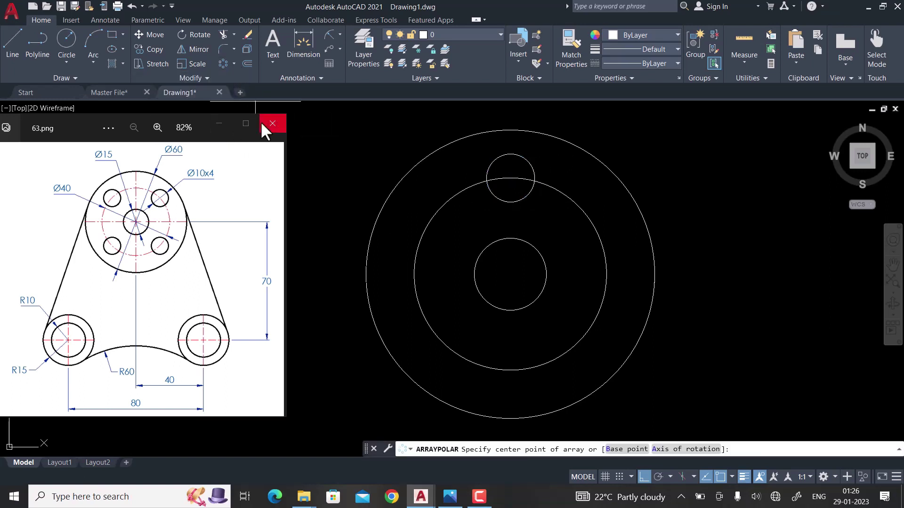
click(511, 274)
text(4)
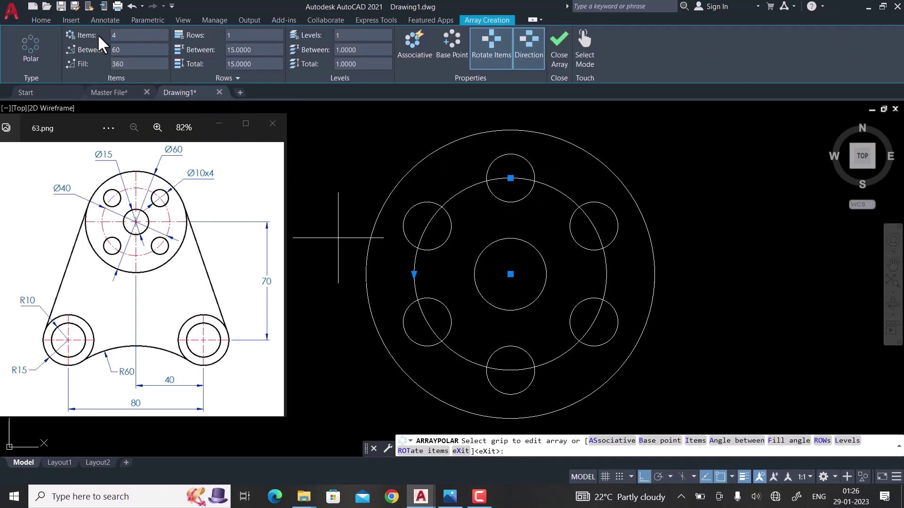
key(Return)
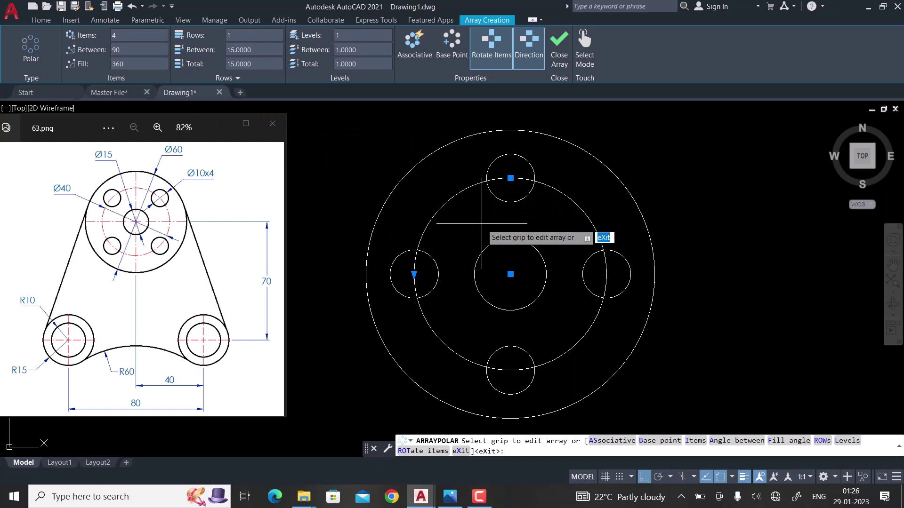
click(419, 58)
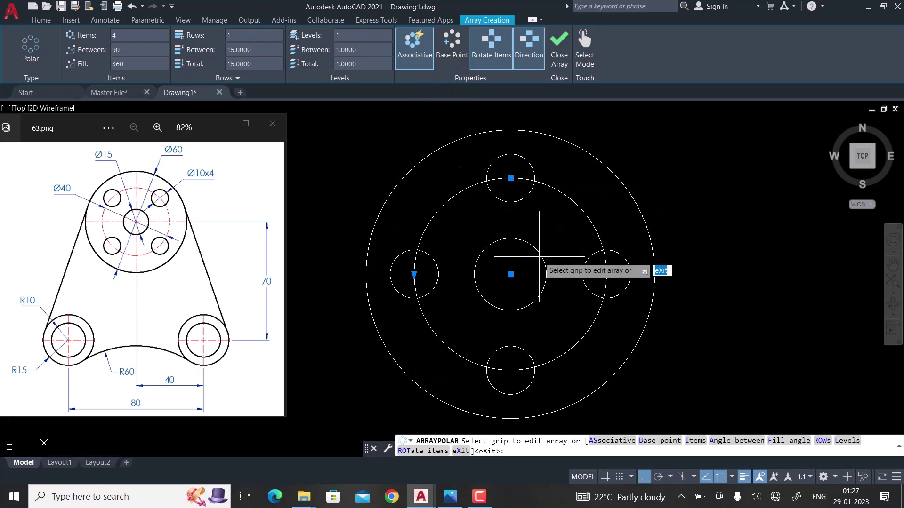
key(Return)
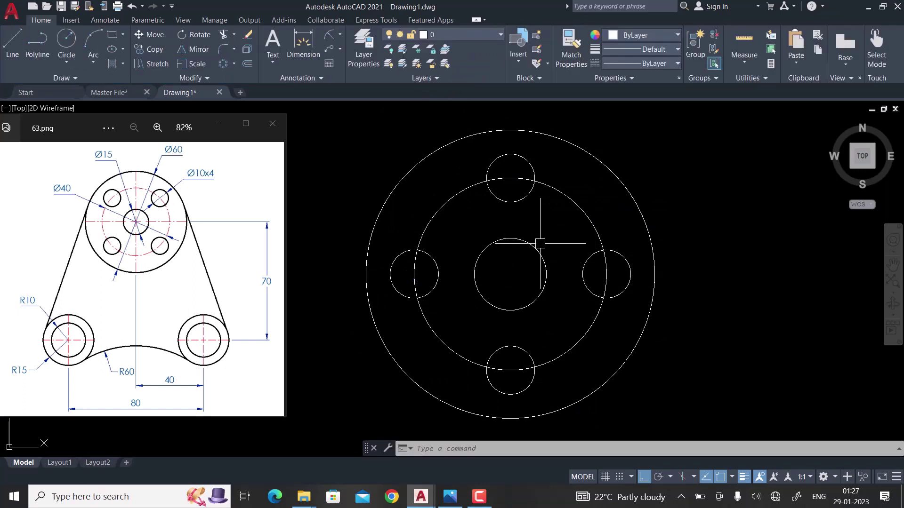
click(493, 192)
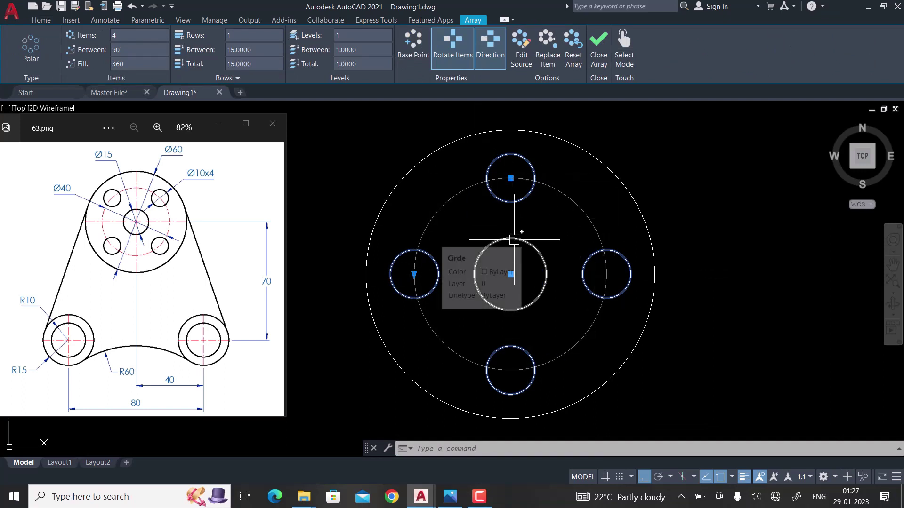
Rotate the four-hole array 45° about the boss centre onto the diagonals.
text(ro)
key(Return)
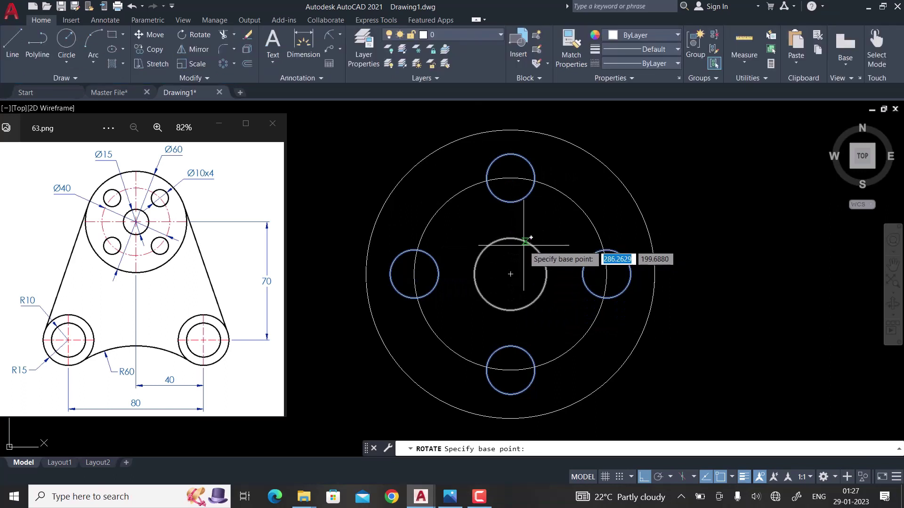
click(510, 274)
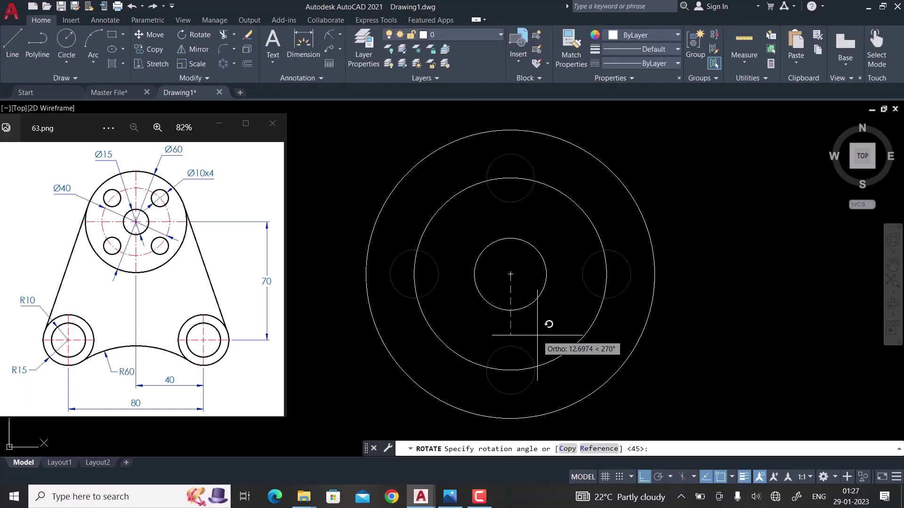
text(45)
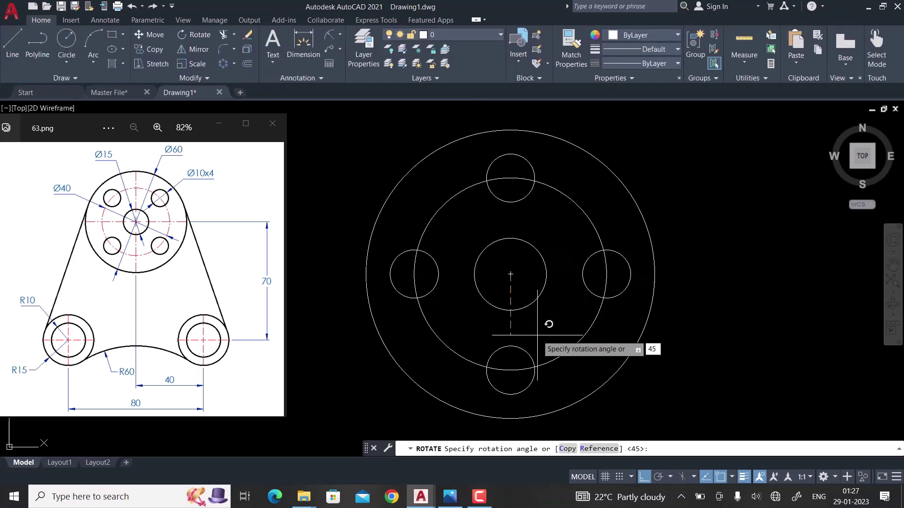
key(Return)
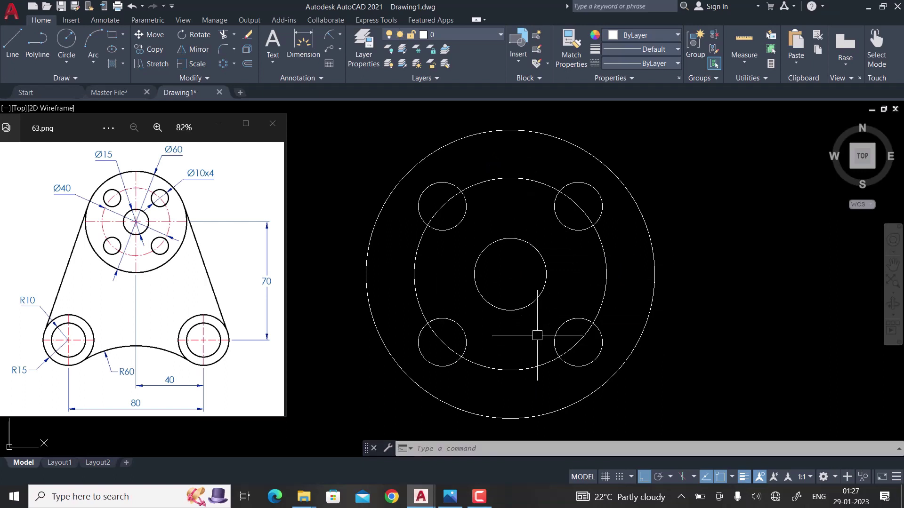
scroll(529, 235, down, 2)
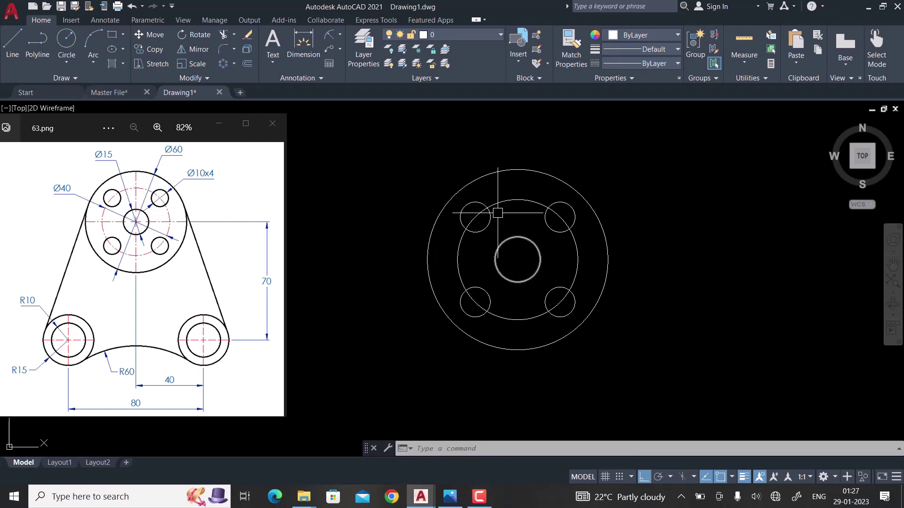
scroll(520, 211, up, 2)
middle_drag(527, 245, 513, 206)
scroll(541, 248, down, 2)
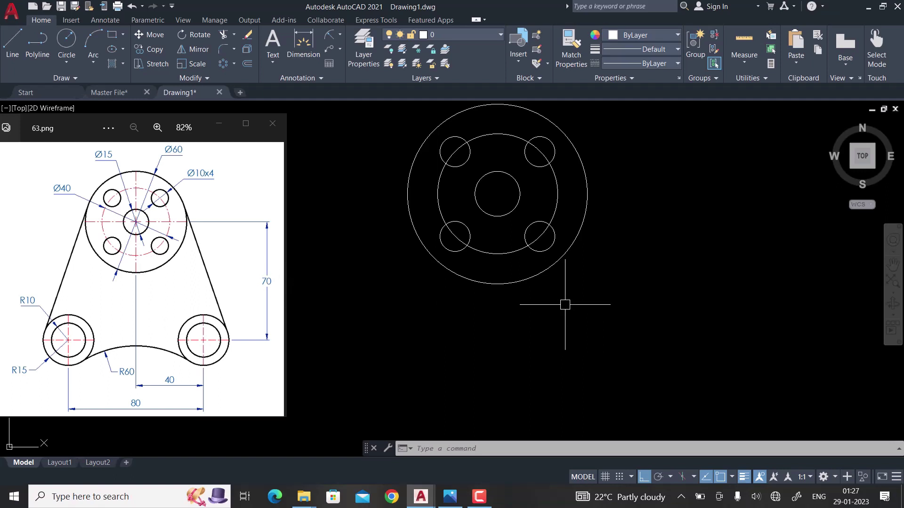
Draw a 70-unit line down from the boss centre, then 40 units right.
text(l)
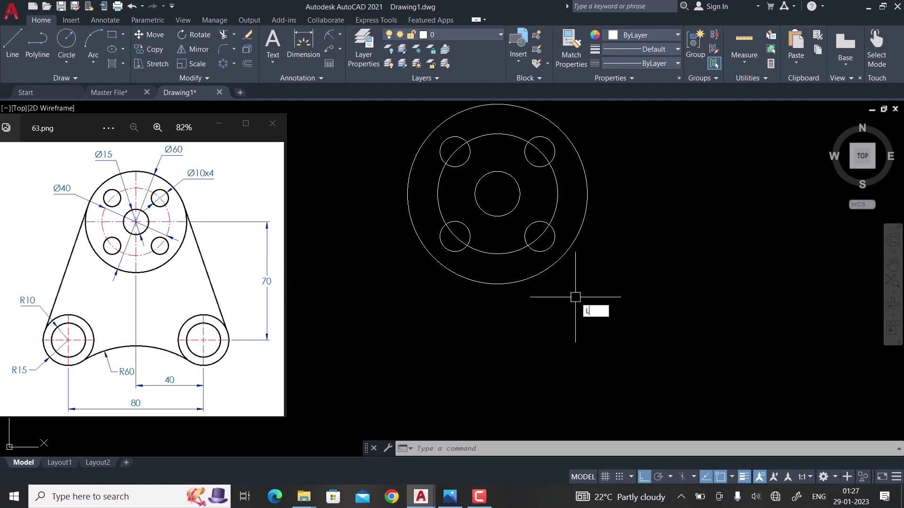
key(Return)
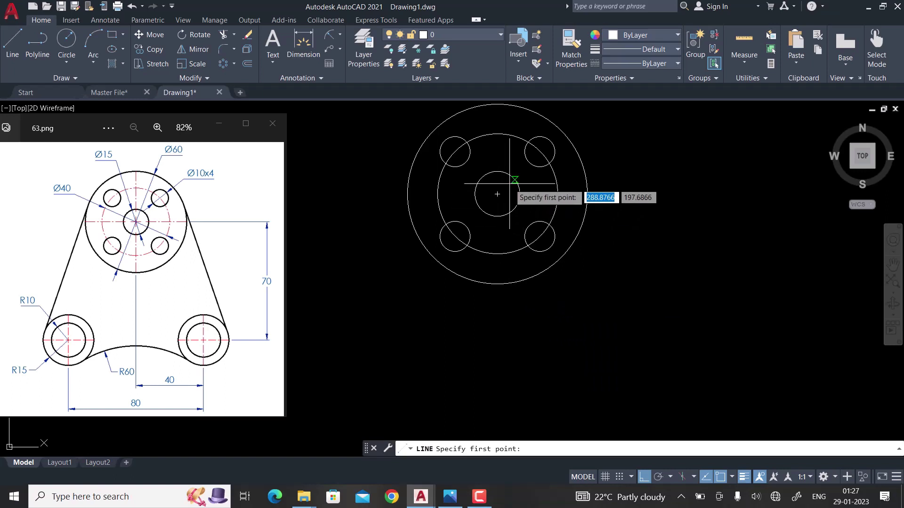
click(497, 193)
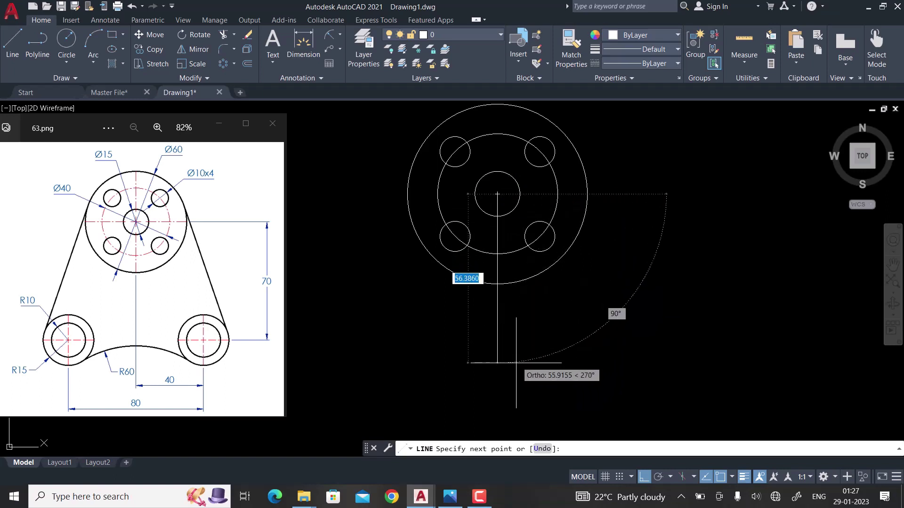
text(70)
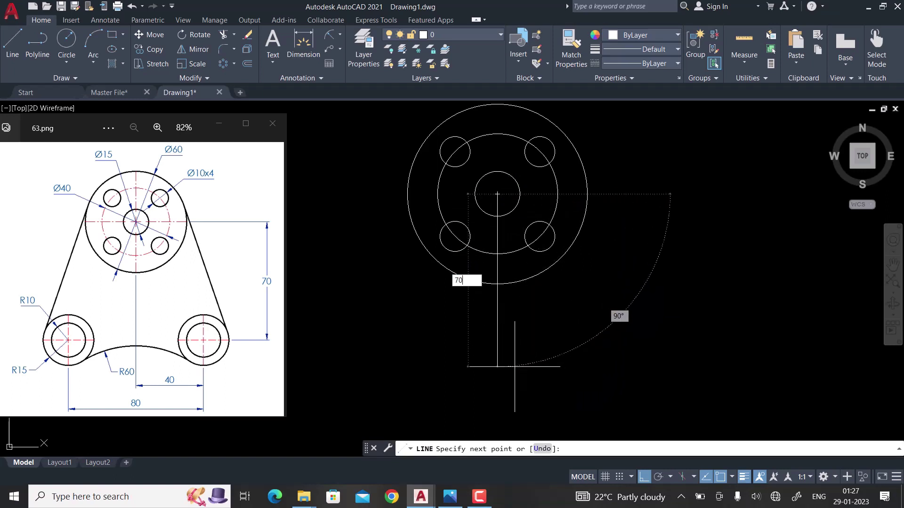
key(Return)
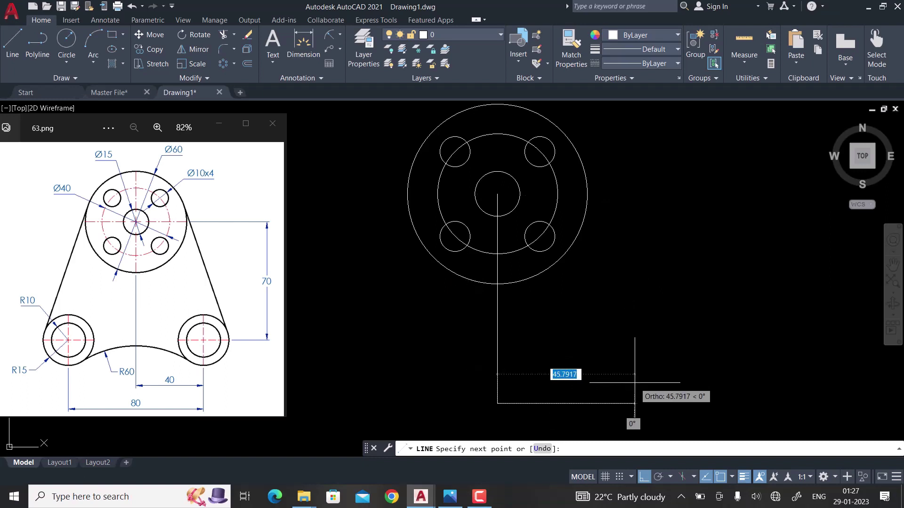
text(40)
key(Return)
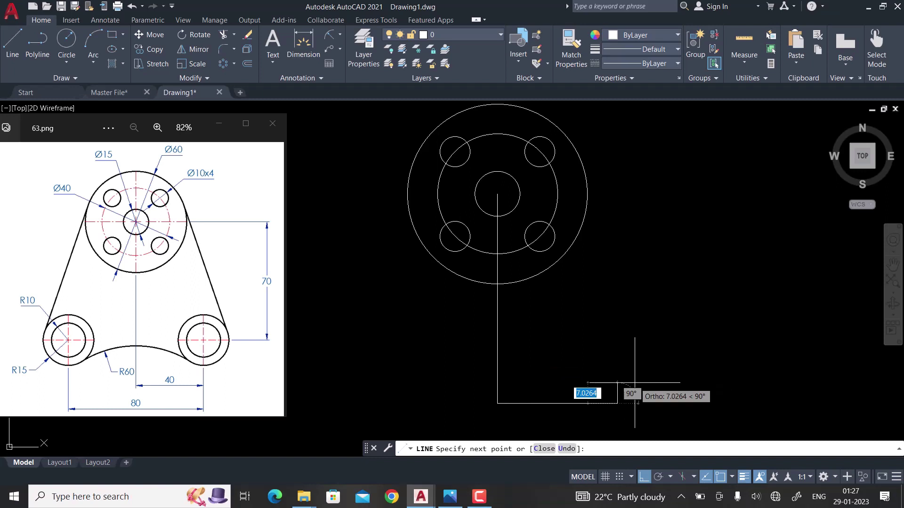
key(Return)
middle_drag(616, 395, 596, 328)
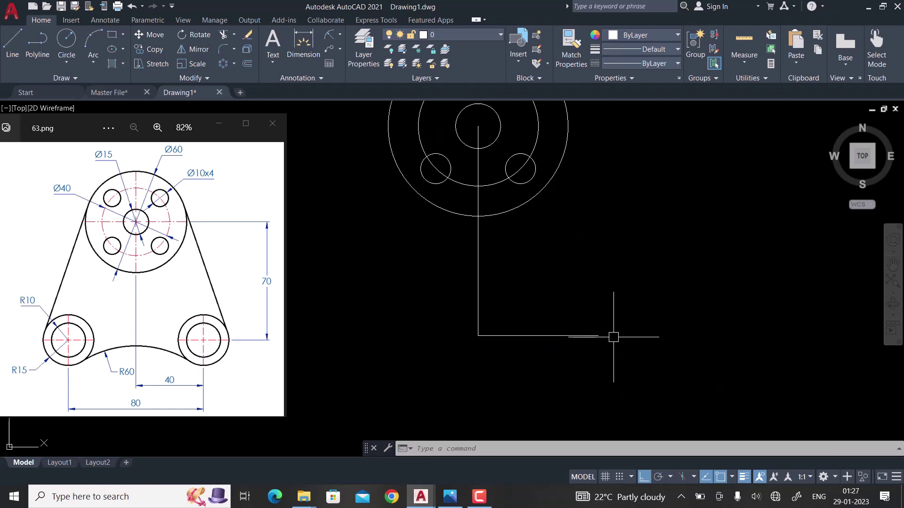
Draw concentric R15 and R10 circles at the horizontal line's right end.
text(c)
key(Return)
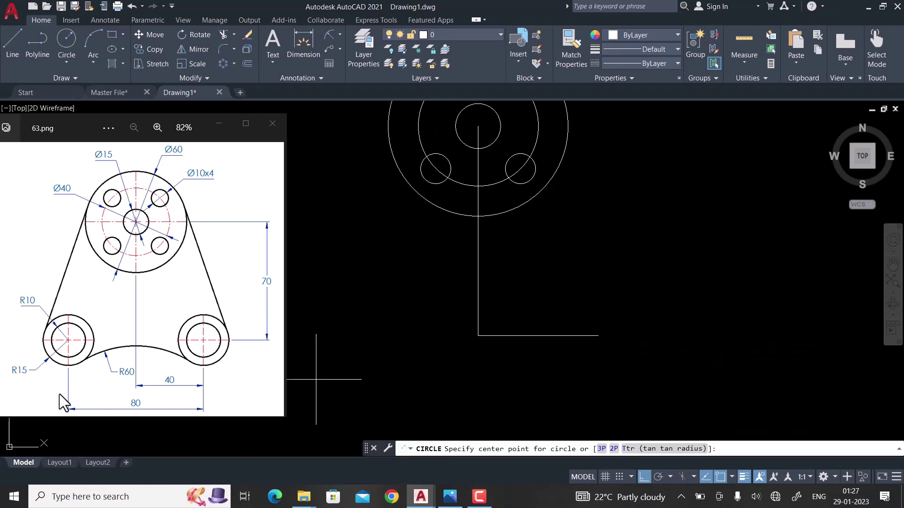
click(598, 335)
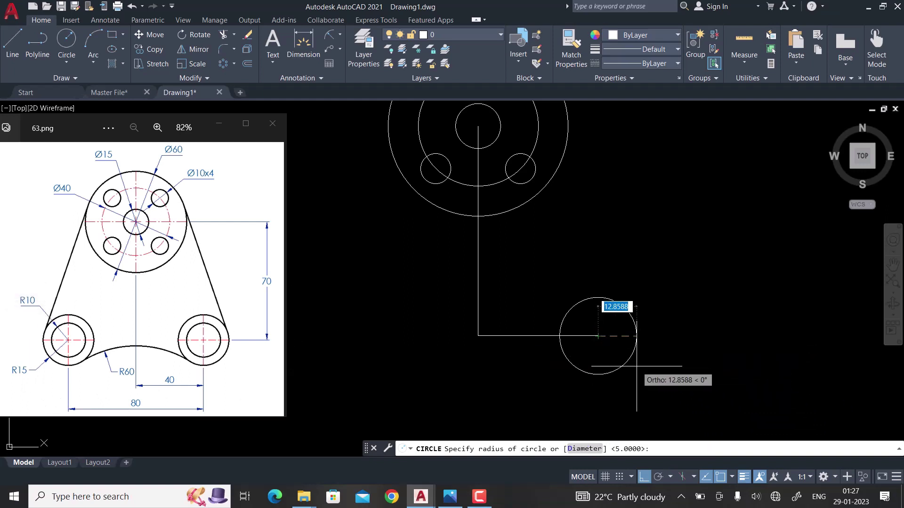
text(15)
key(Return)
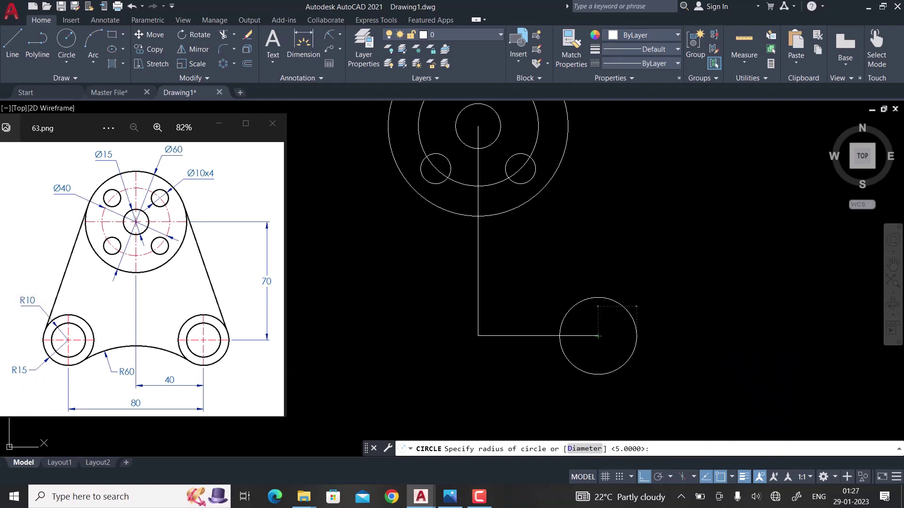
key(Return)
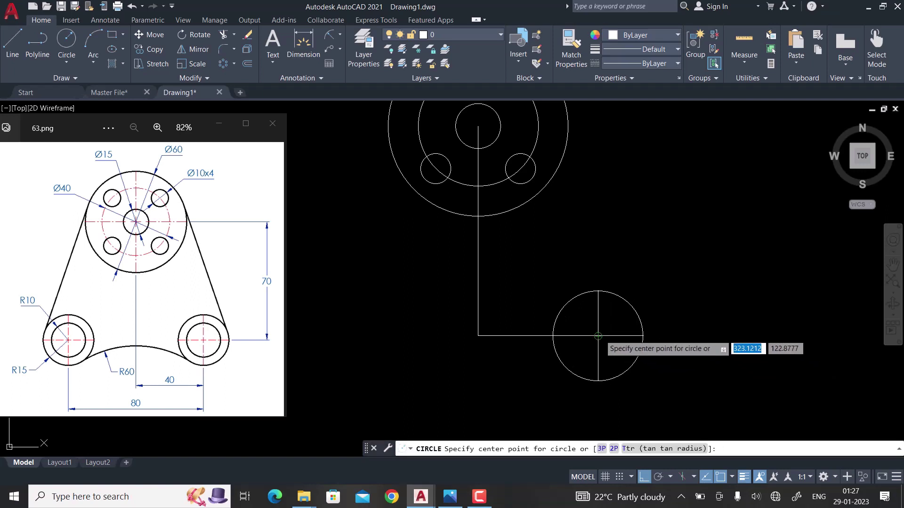
click(598, 336)
text(10)
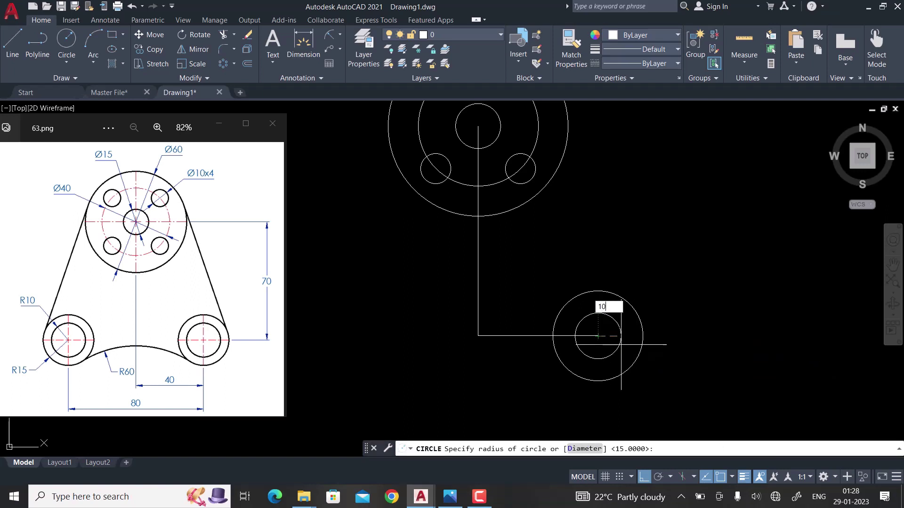
key(Return)
middle_drag(620, 345, 601, 295)
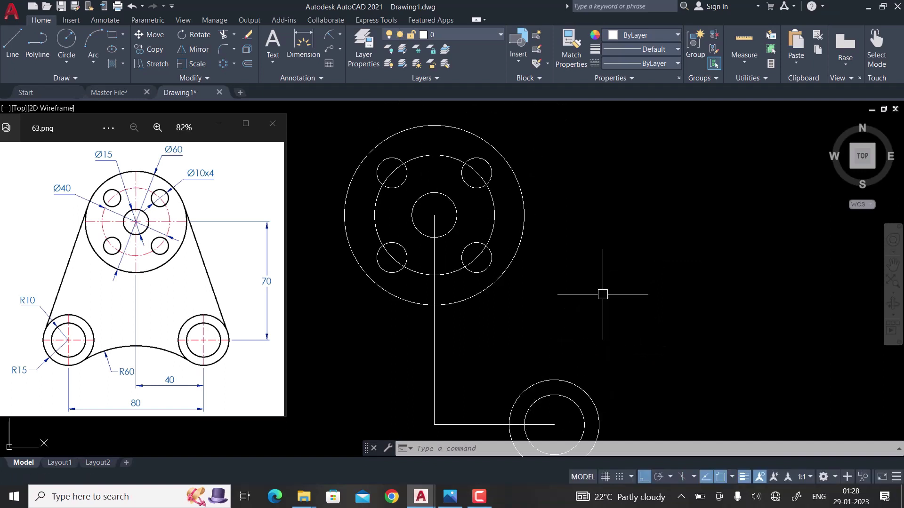
scroll(599, 288, down, 2)
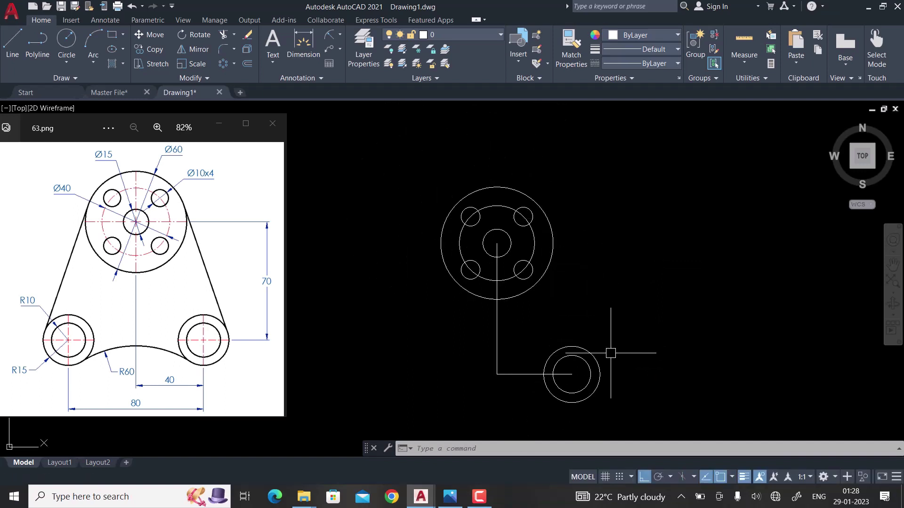
click(552, 232)
click(585, 349)
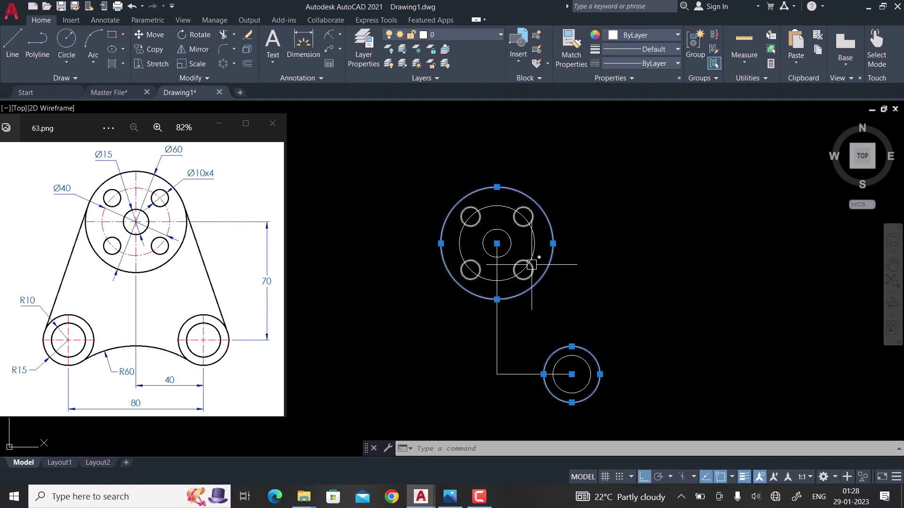
Draw a line tangent to the Ø60 circle and the lower R15 circle.
key(Escape)
text(l)
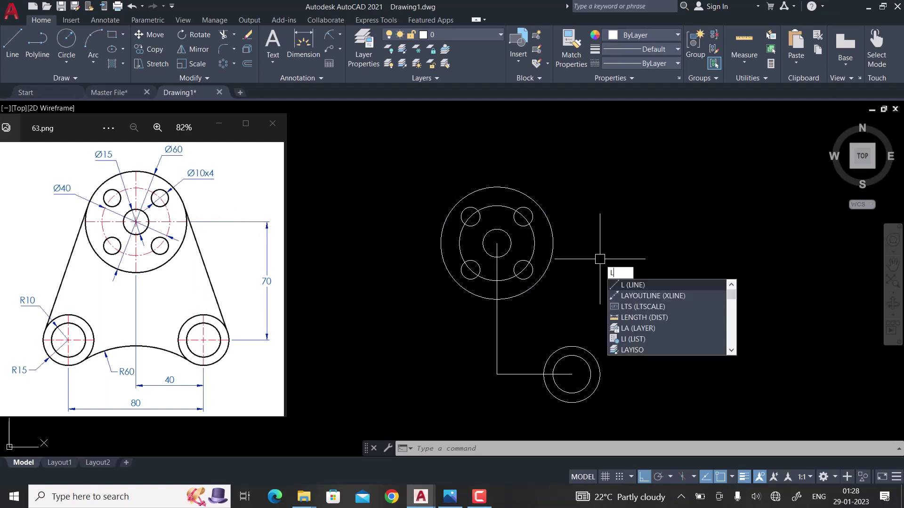
key(Return)
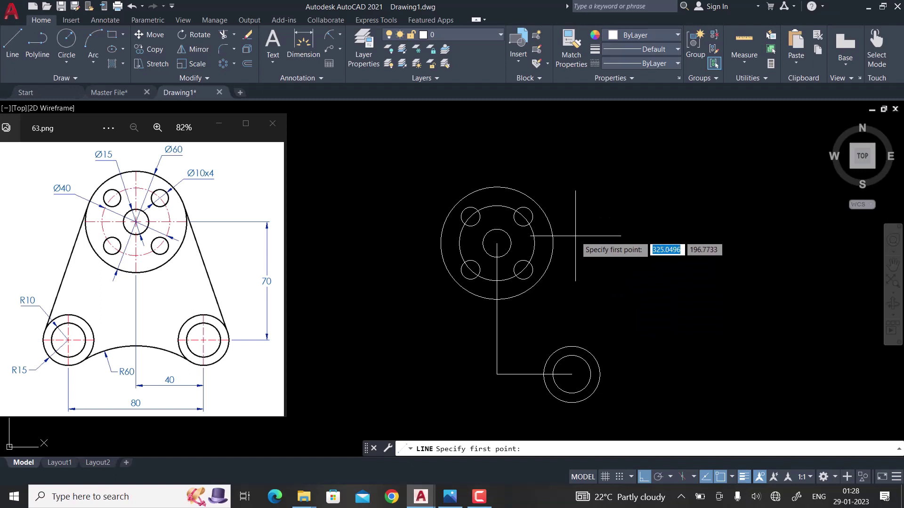
text(TAN)
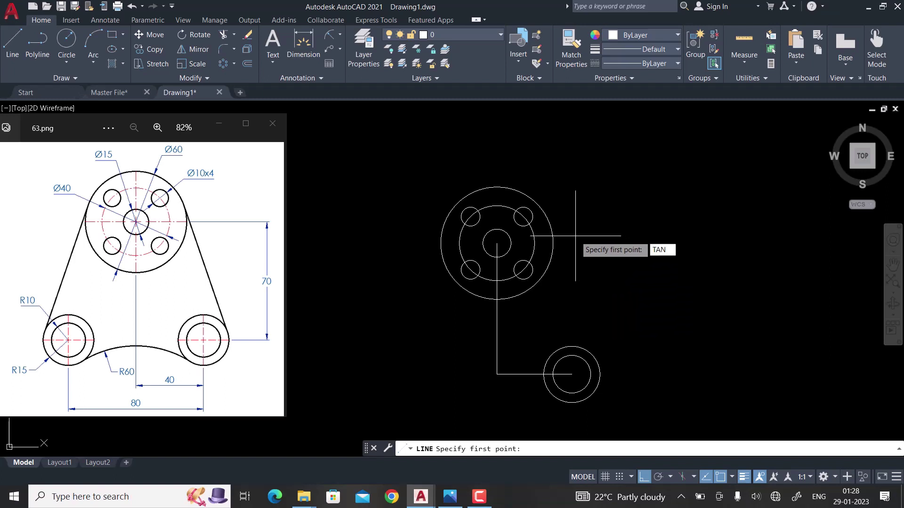
key(Return)
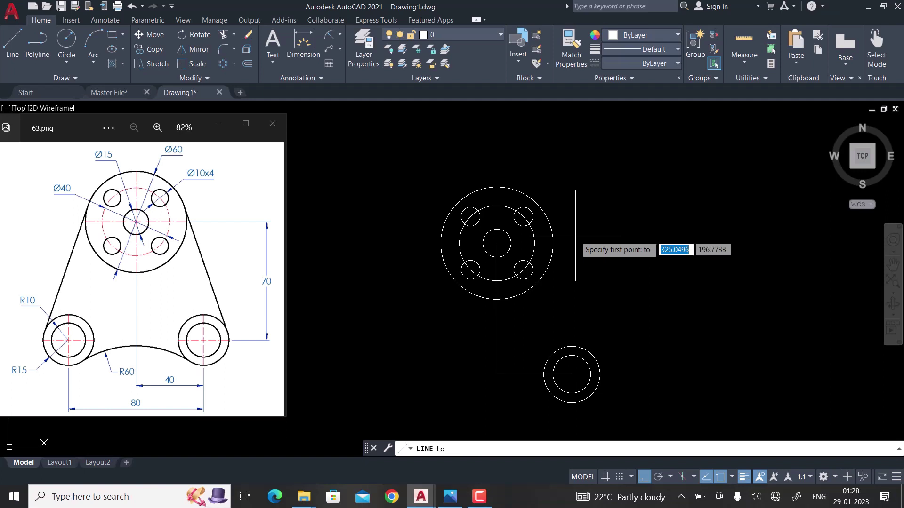
click(541, 217)
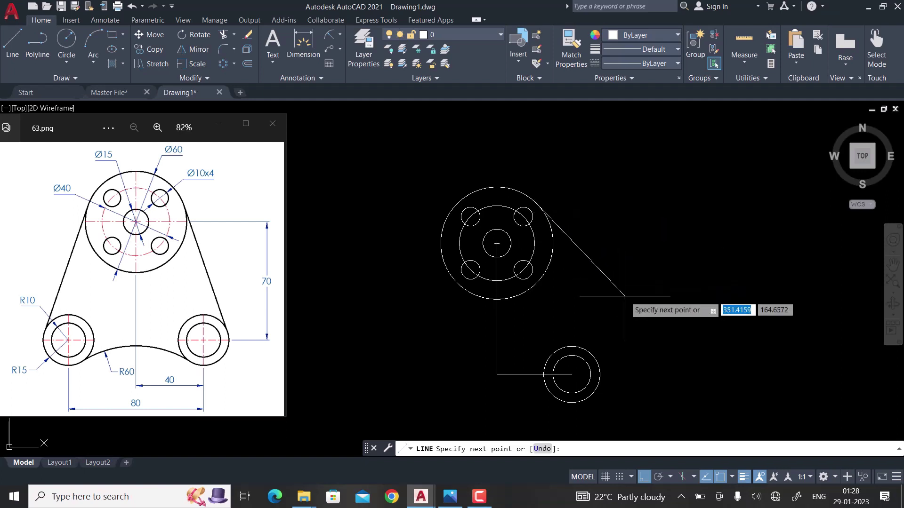
shift+right_click(625, 296)
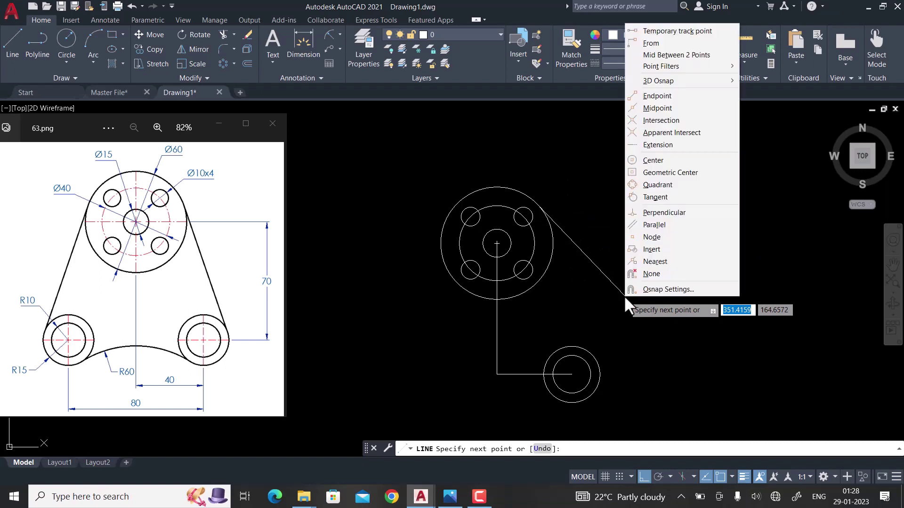
click(654, 197)
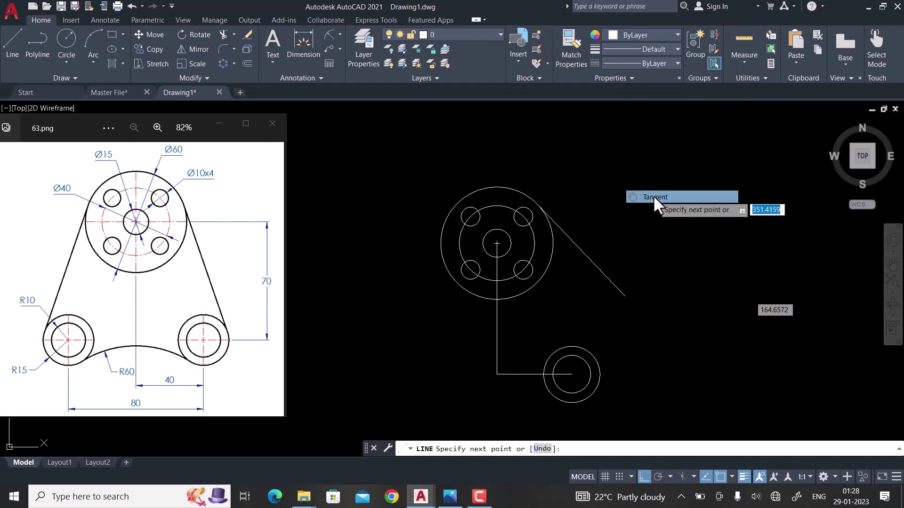
click(597, 361)
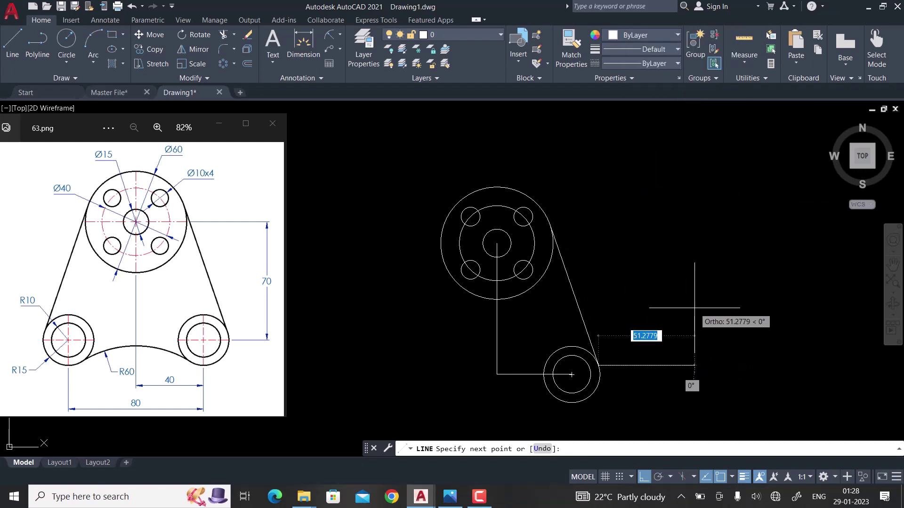
key(Escape)
Select the large circle, the tangent line and the lower outer circle.
click(597, 306)
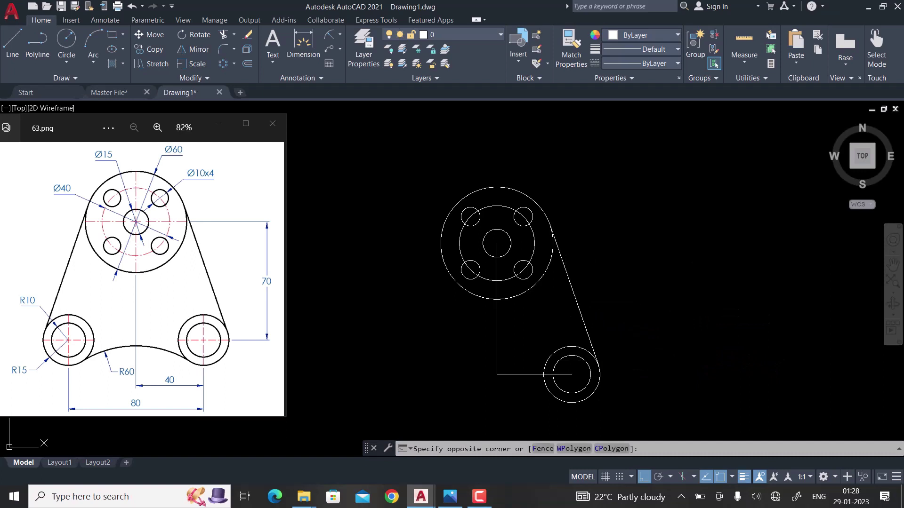
click(544, 268)
click(594, 361)
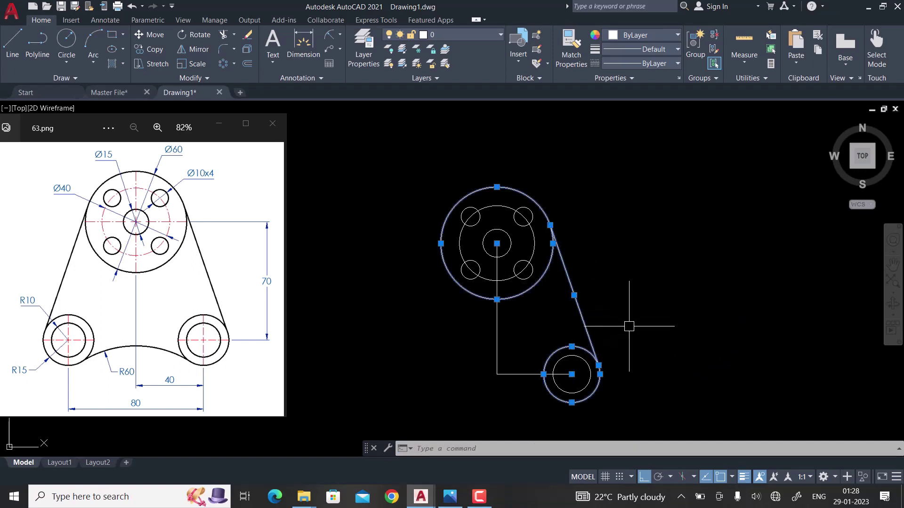
middle_drag(684, 293, 708, 282)
Select the tangent line and both lower-right circles.
key(Escape)
scroll(573, 297, up, 3)
middle_drag(574, 296, 630, 251)
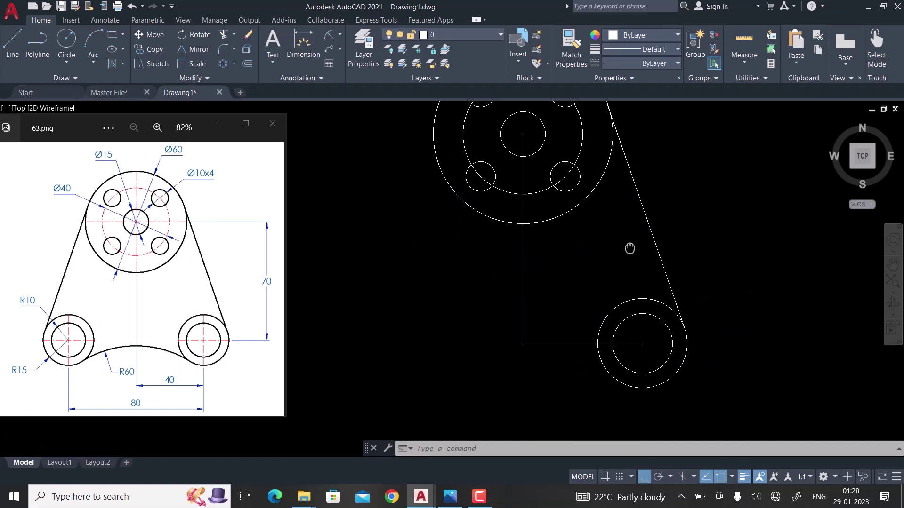
click(690, 268)
click(657, 314)
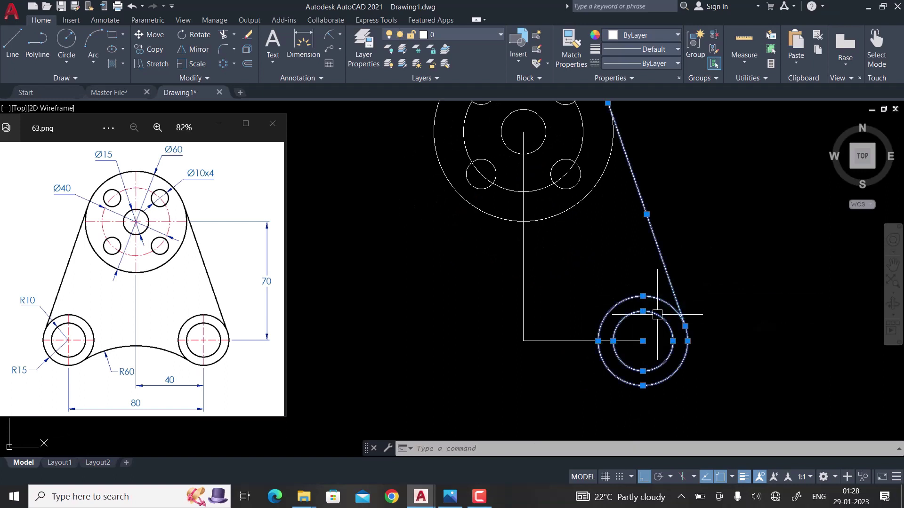
middle_drag(564, 238, 578, 292)
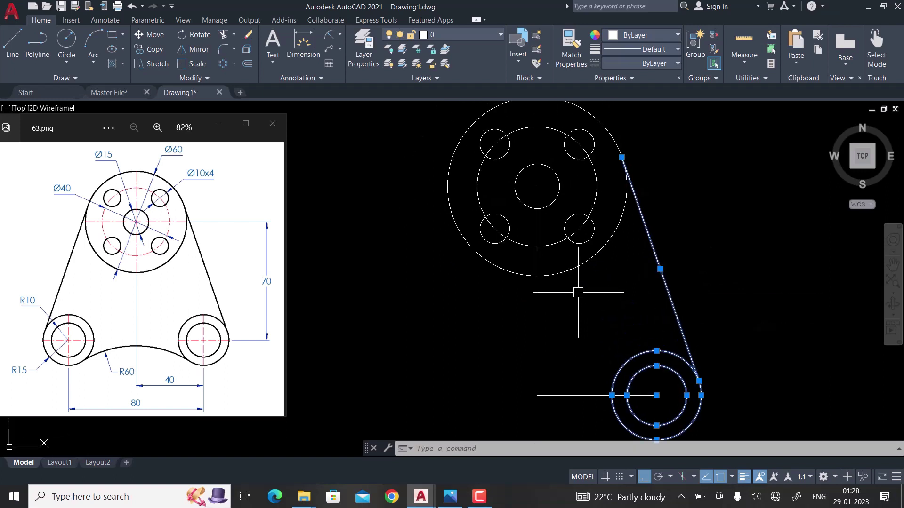
Mirror them about the vertical centre line, keeping the originals.
text(MI)
key(Return)
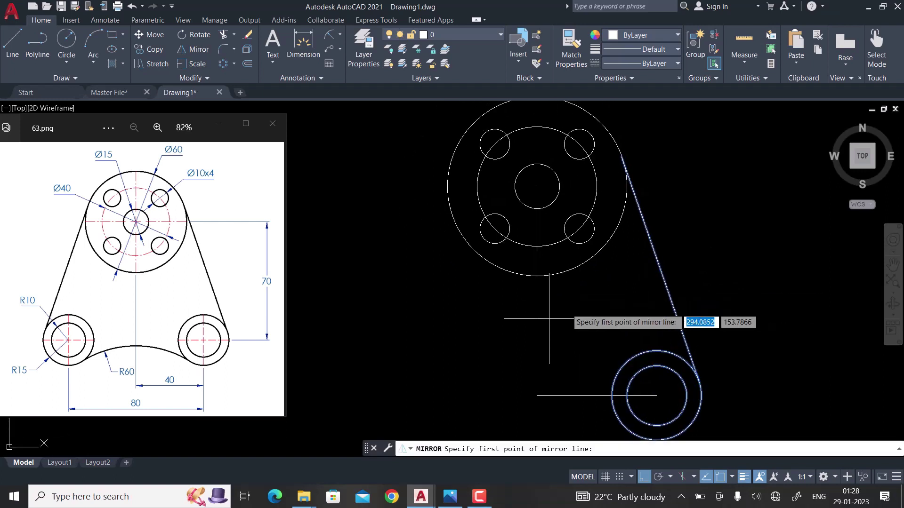
click(537, 187)
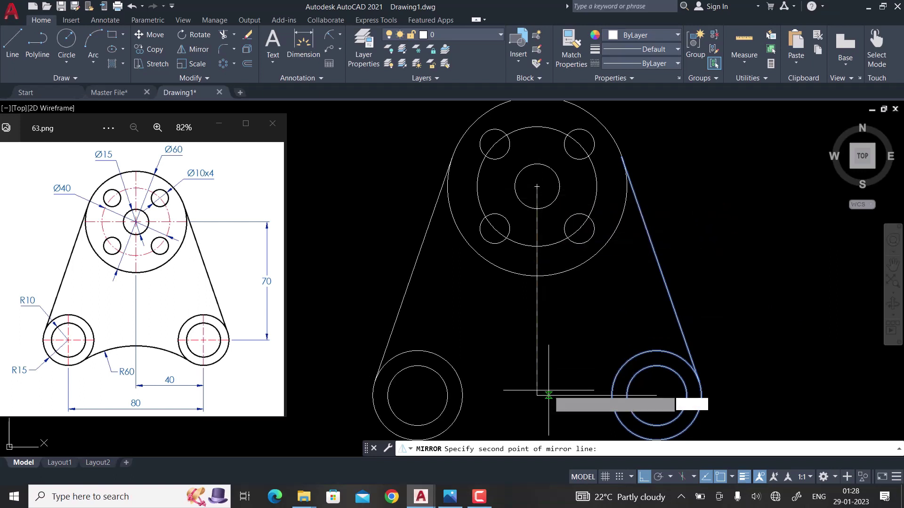
middle_drag(543, 441, 548, 373)
click(548, 373)
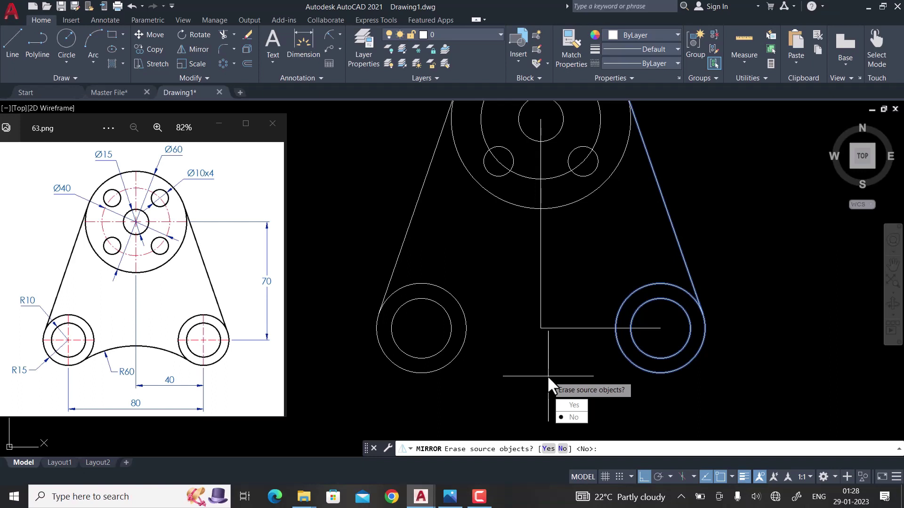
key(Return)
scroll(522, 356, down, 2)
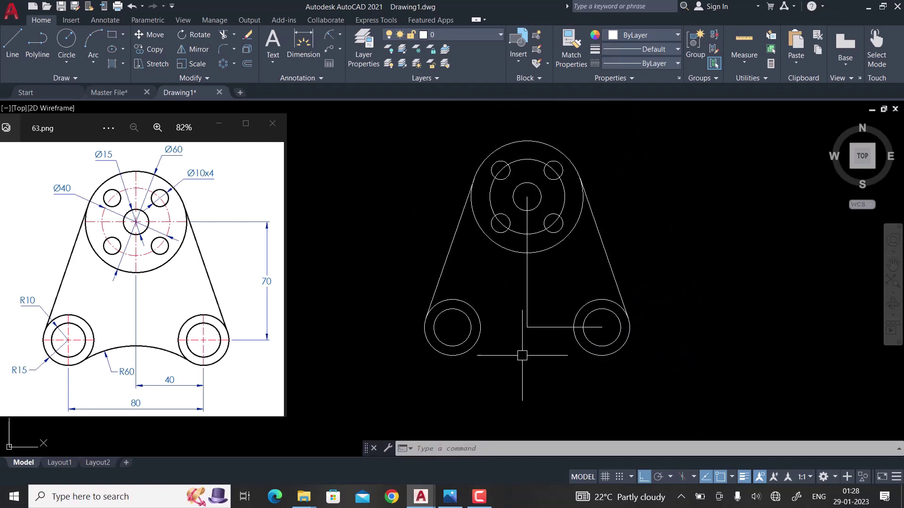
Erase the L-shaped construction lines.
click(538, 349)
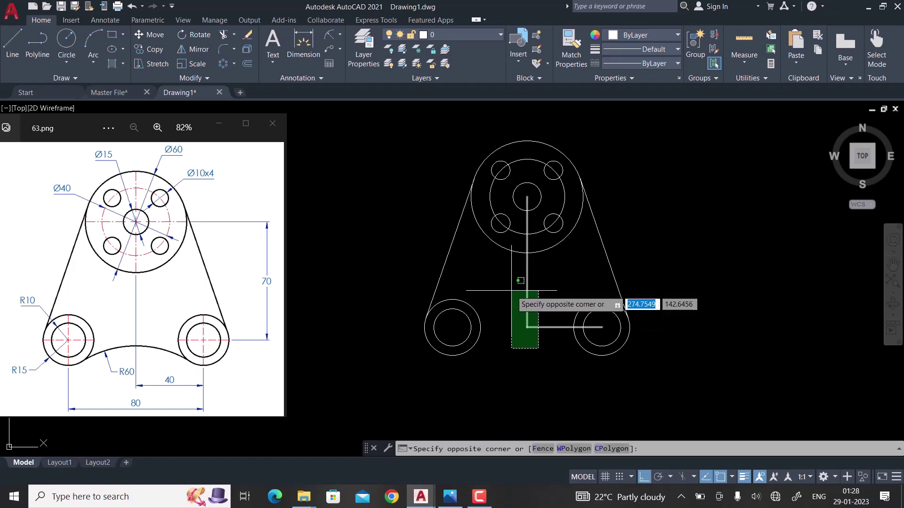
click(510, 299)
text(e)
key(Return)
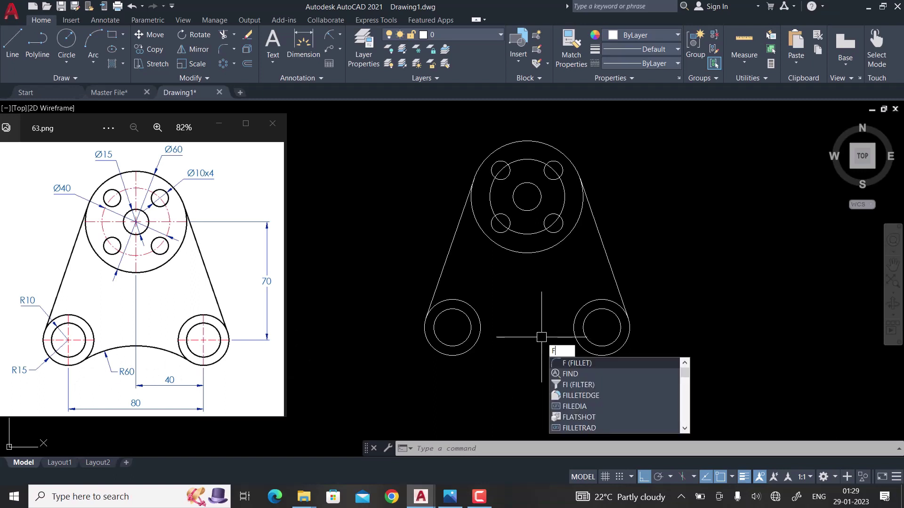
Fillet the two lower outer circles with an R60 arc.
key(Return)
key(Return)
text(60)
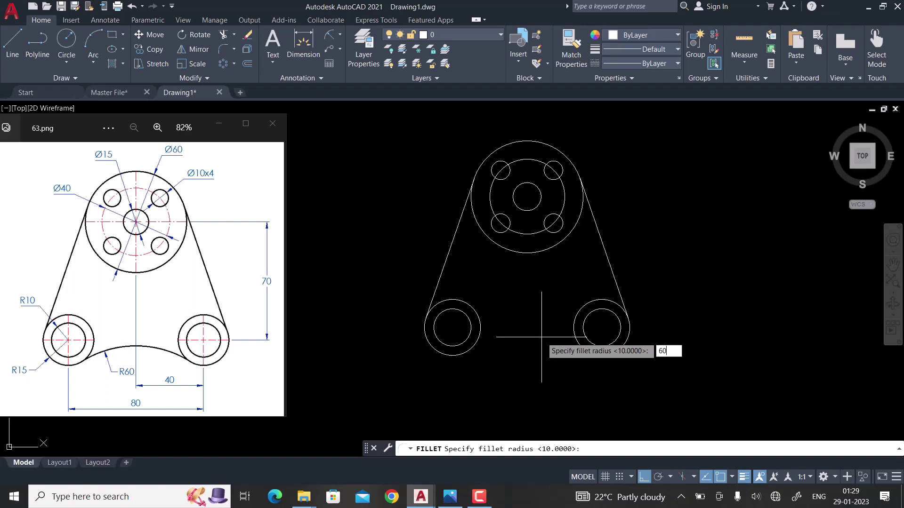
key(Return)
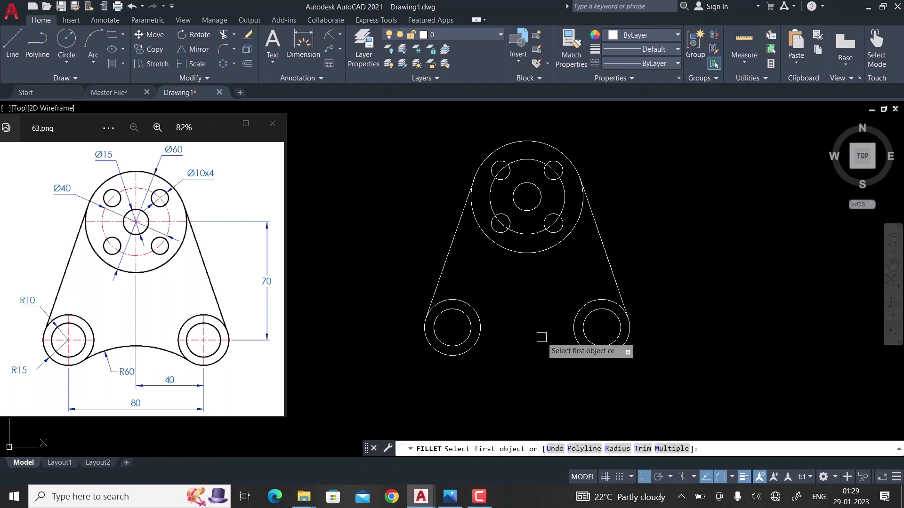
click(472, 349)
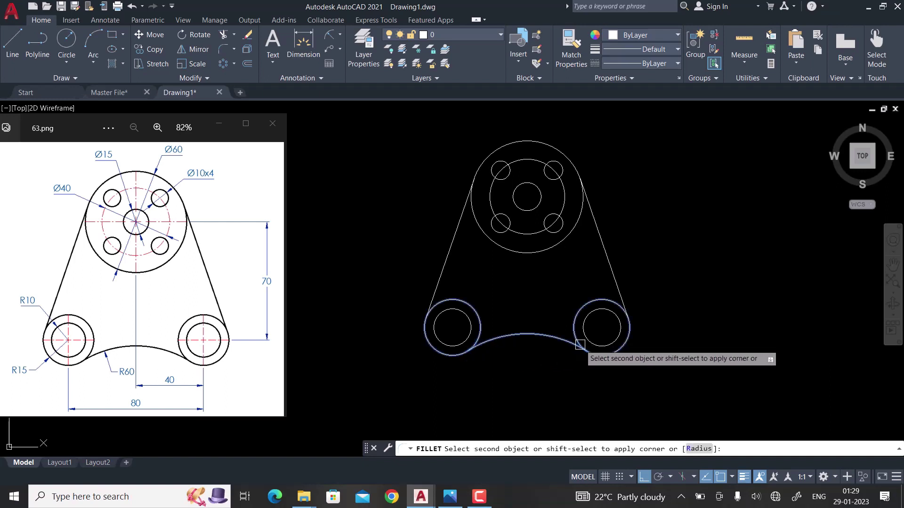
click(578, 343)
click(526, 335)
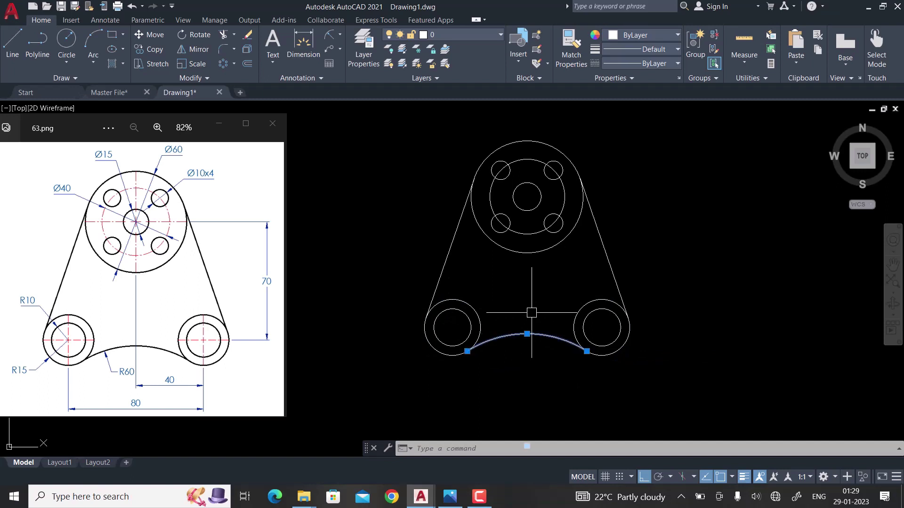
middle_drag(531, 290, 514, 321)
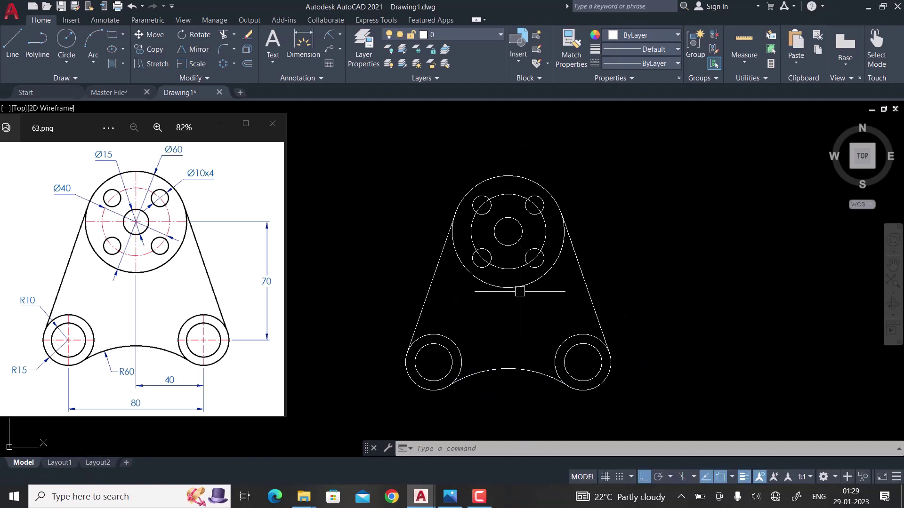
text(CM)
Add centre marks to the top circle and both lug circles.
key(Return)
scroll(515, 294, up, 2)
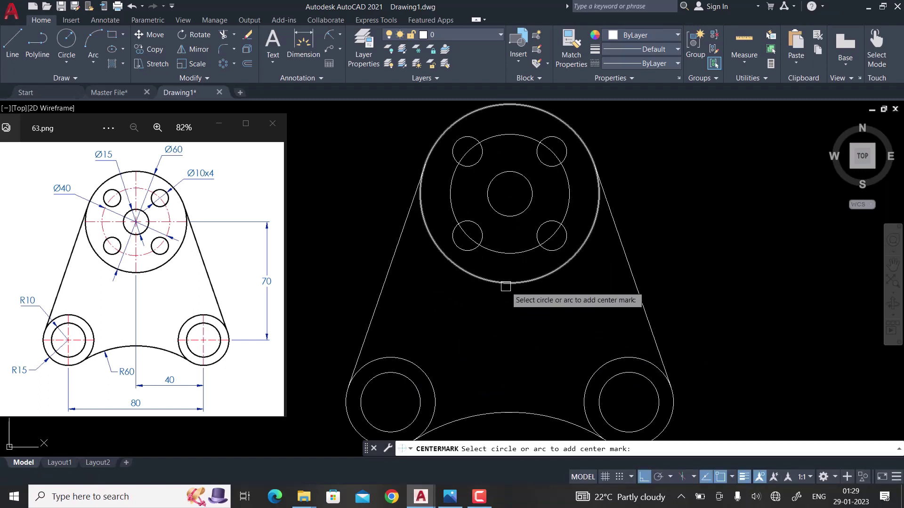
click(511, 284)
scroll(546, 233, down, 2)
click(589, 310)
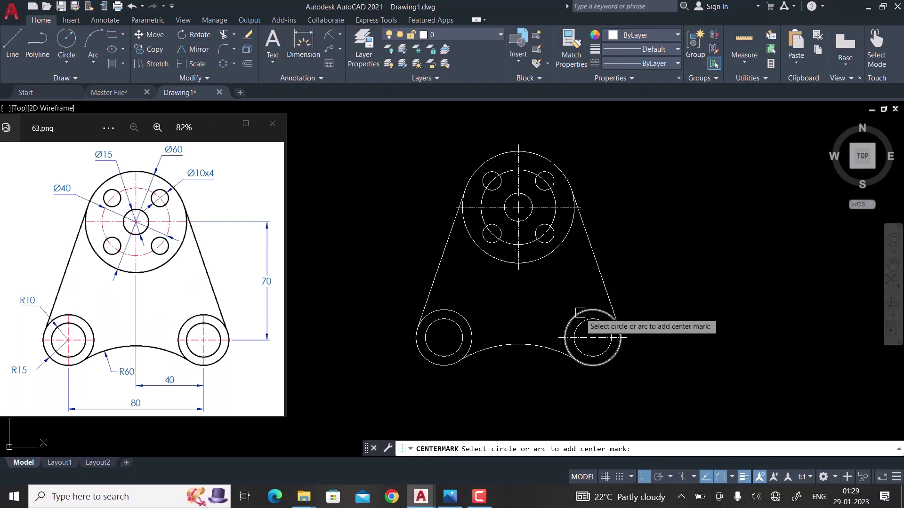
click(470, 330)
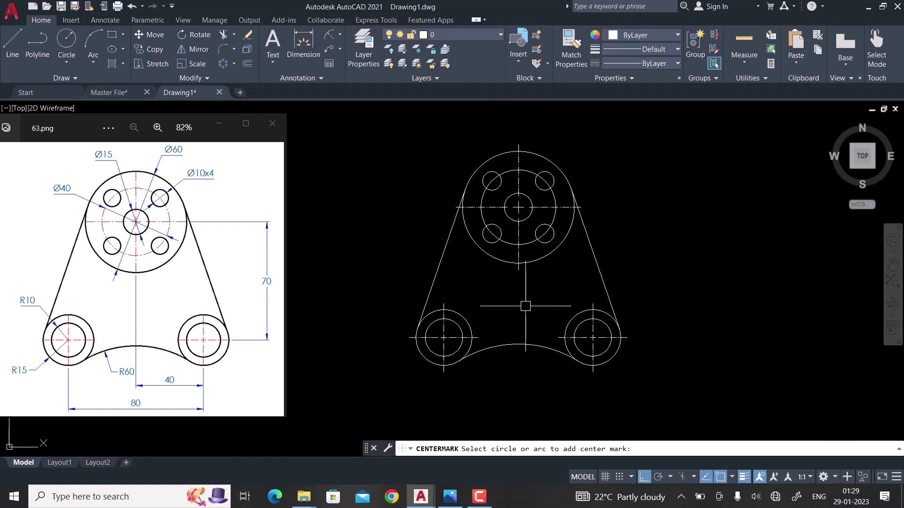
key(Return)
scroll(532, 183, up, 1)
scroll(532, 183, up, 1)
click(550, 225)
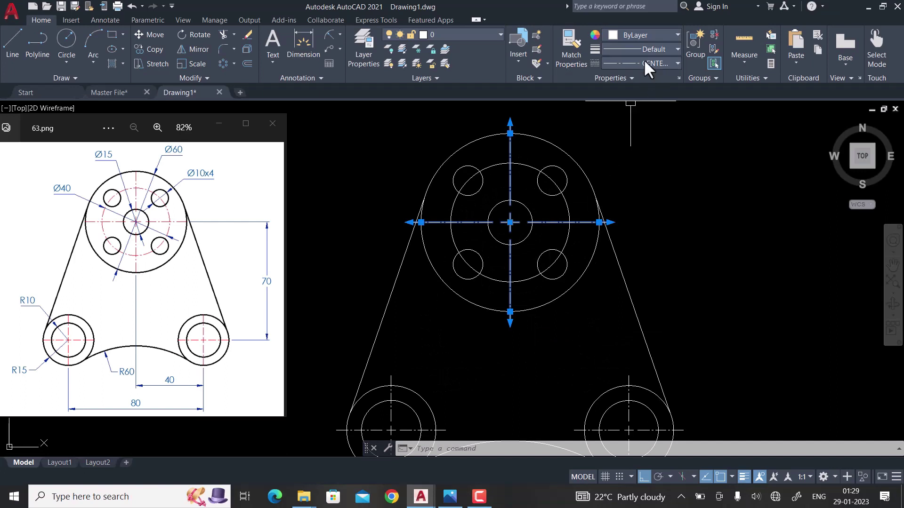
Colour the top centre mark red and match it onto the pitch circle and lug centre marks.
click(646, 36)
click(578, 154)
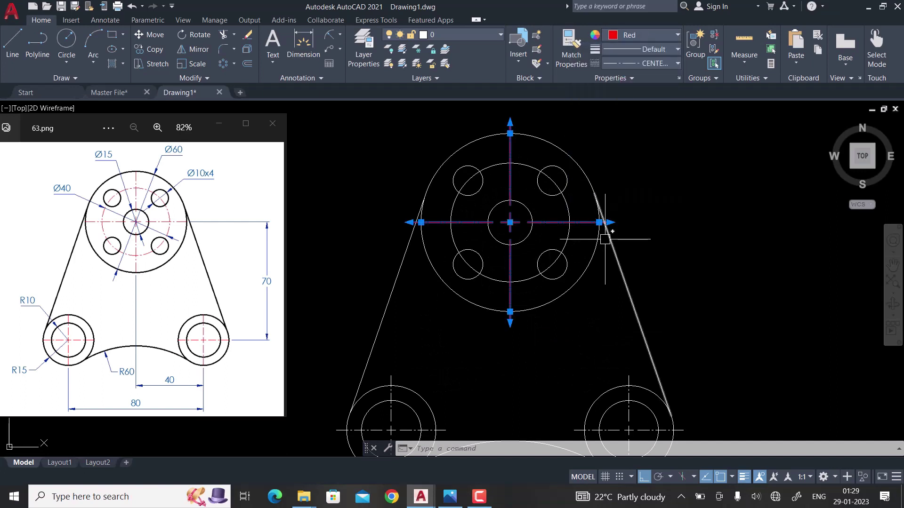
text(MA)
key(Return)
click(606, 228)
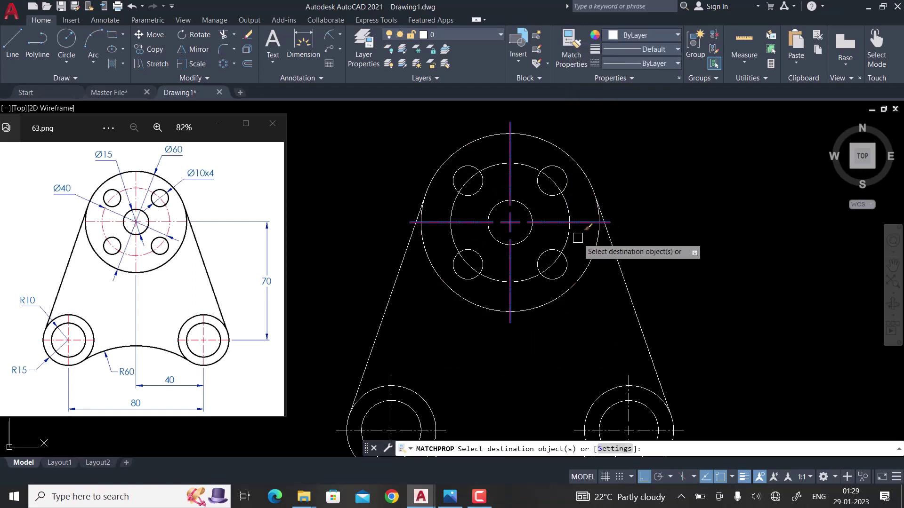
click(568, 238)
scroll(584, 240, down, 2)
scroll(612, 315, up, 2)
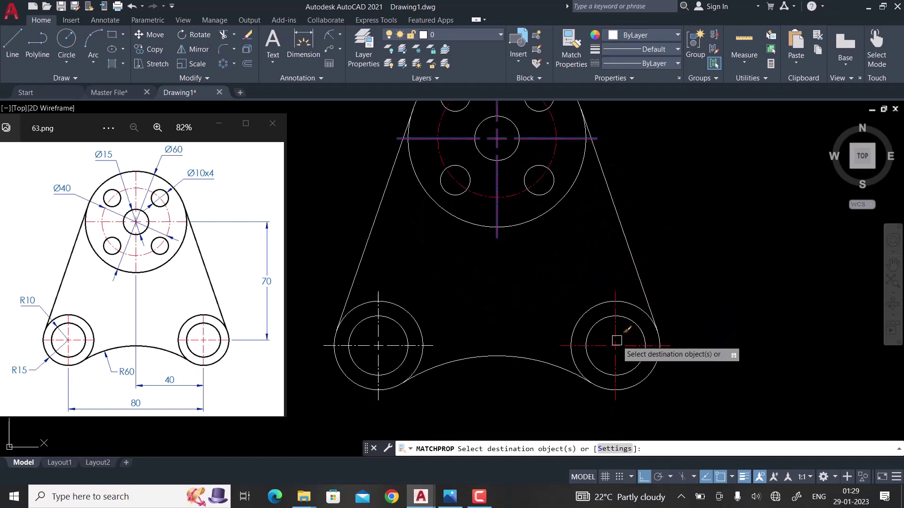
click(614, 348)
click(375, 341)
Recentre the drawing and start a Linear dimension from the Dimension list.
key(Return)
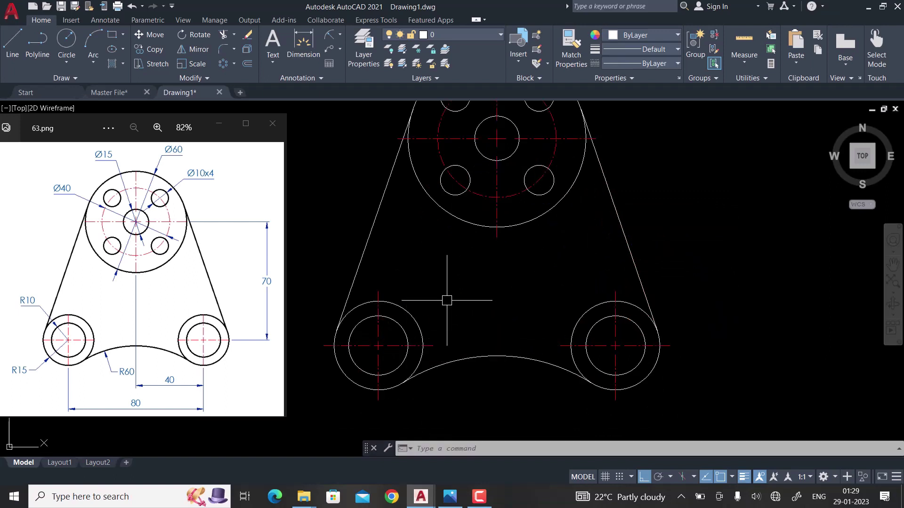
scroll(479, 323, down, 2)
middle_drag(505, 283, 533, 292)
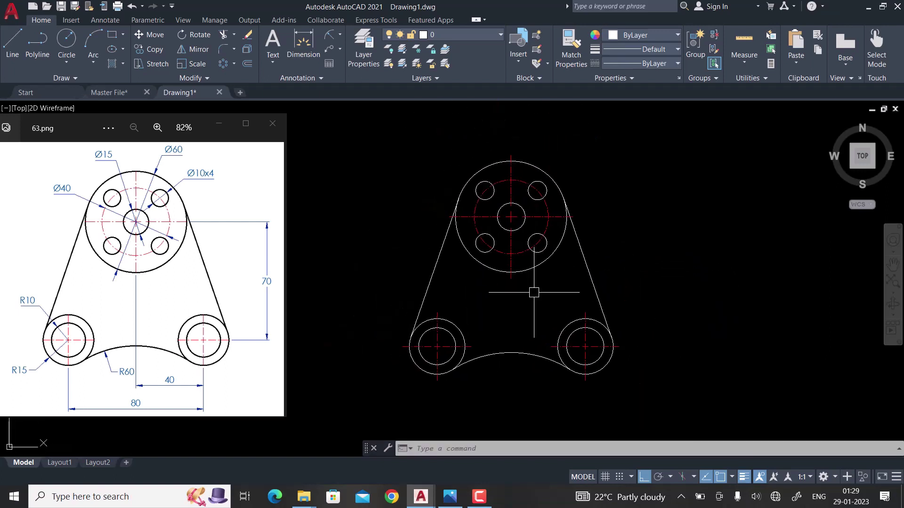
middle_drag(518, 203, 518, 219)
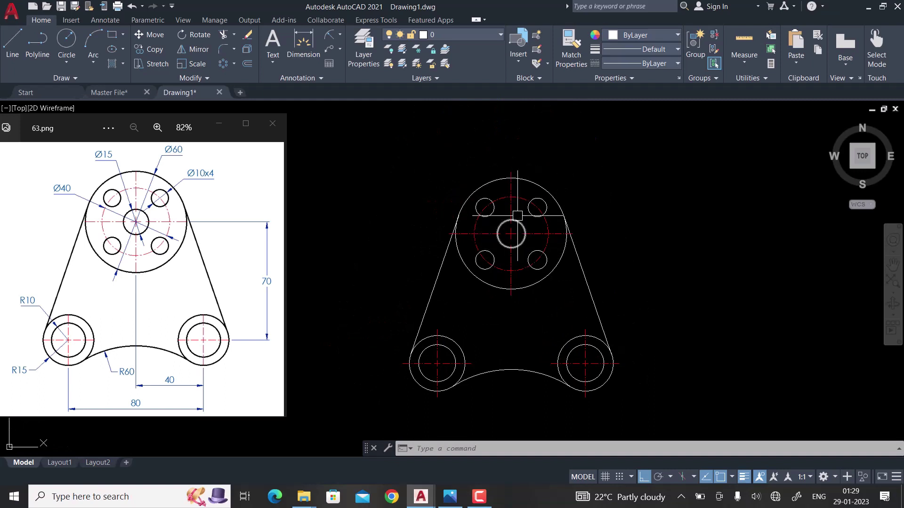
click(340, 35)
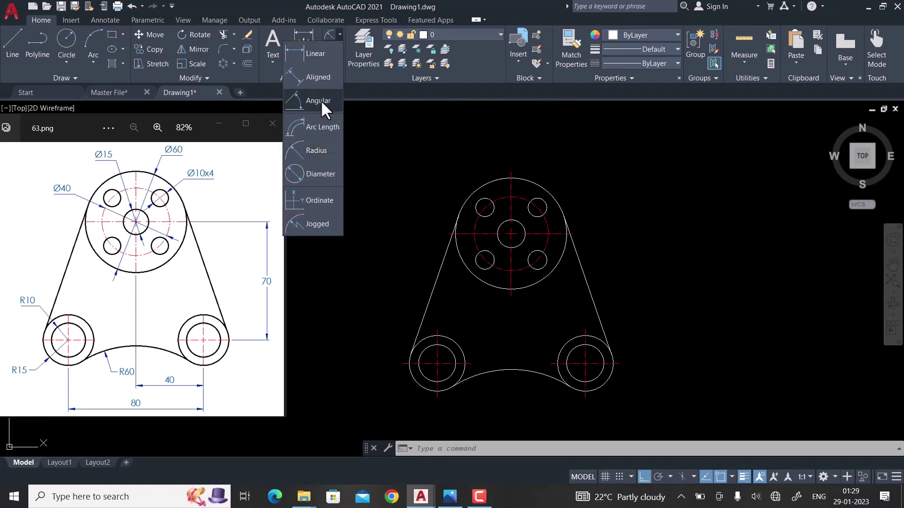
Add the vertical 70 dimension and the 80 overall width dimension between the lug centres.
click(573, 234)
click(618, 363)
click(654, 335)
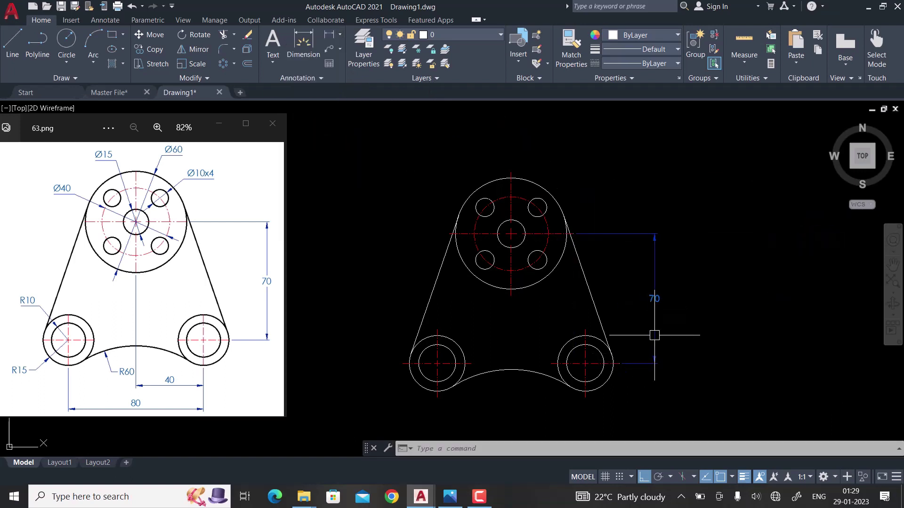
middle_drag(612, 363, 601, 276)
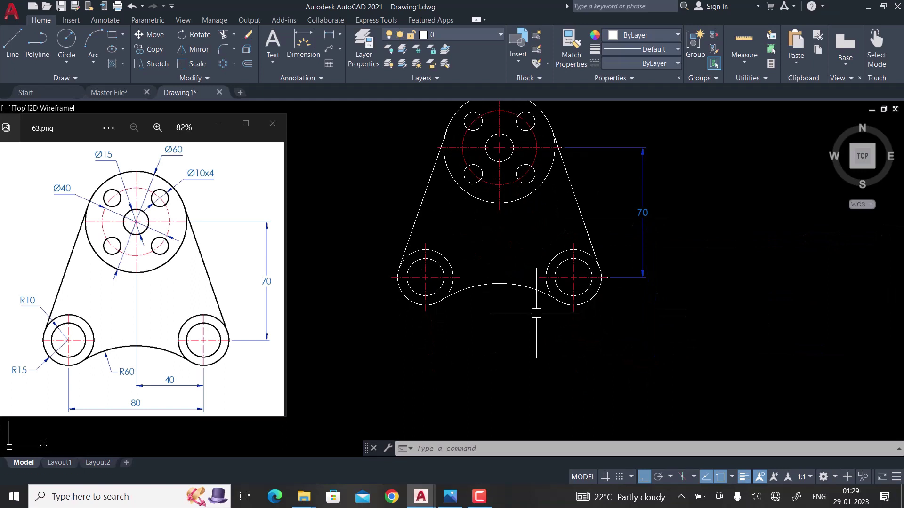
key(Return)
click(425, 277)
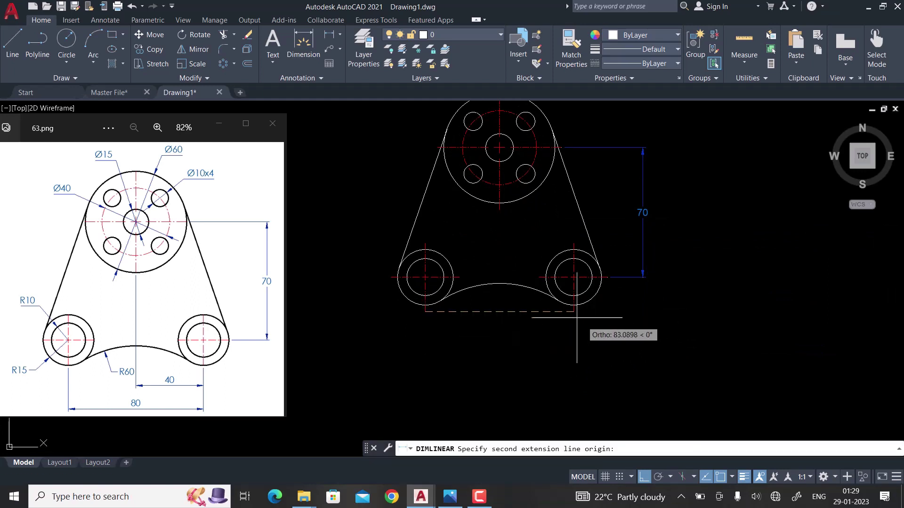
click(573, 277)
click(559, 352)
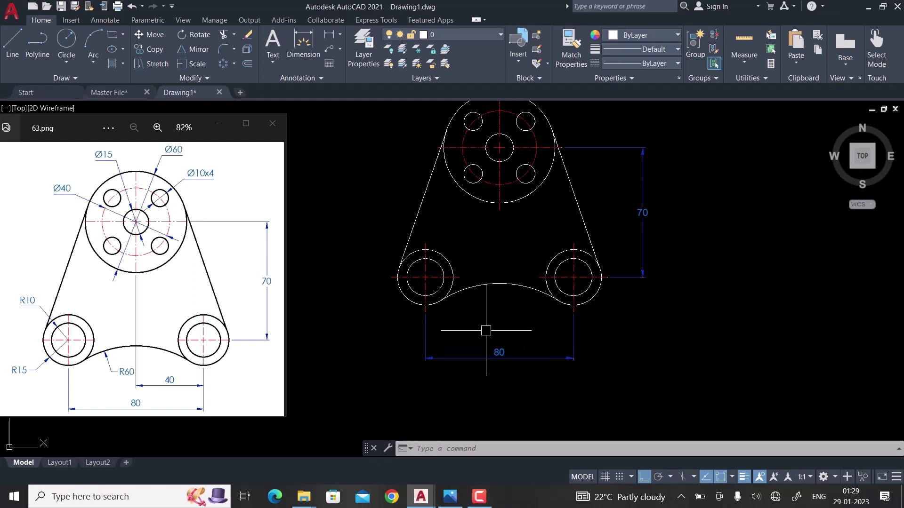
Dimension the right 40 half-width from the vertical centre line to the right lug centre.
key(Return)
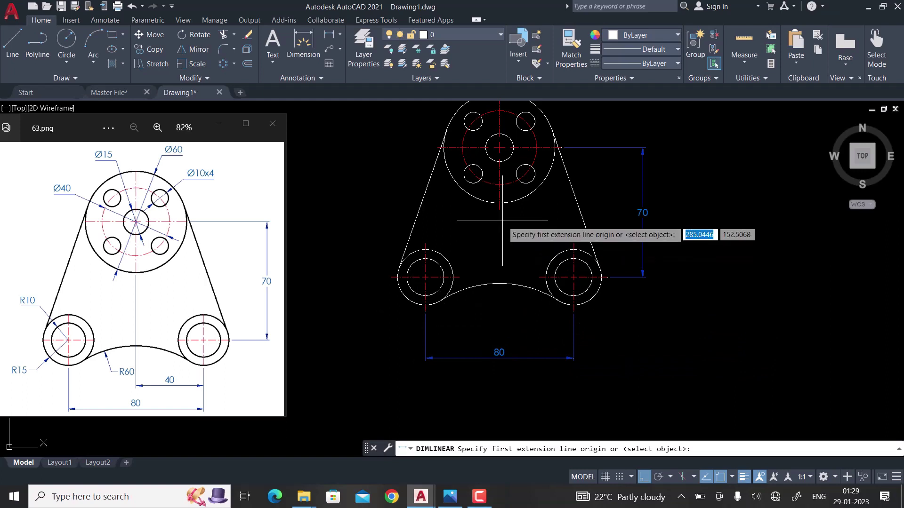
click(500, 215)
scroll(579, 310, up, 4)
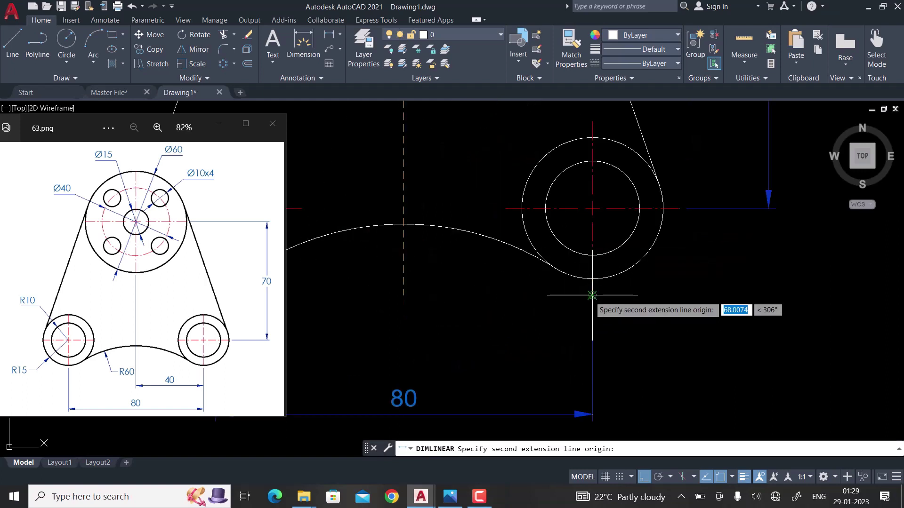
click(588, 298)
click(500, 345)
scroll(515, 342, down, 3)
middle_drag(515, 341, 585, 325)
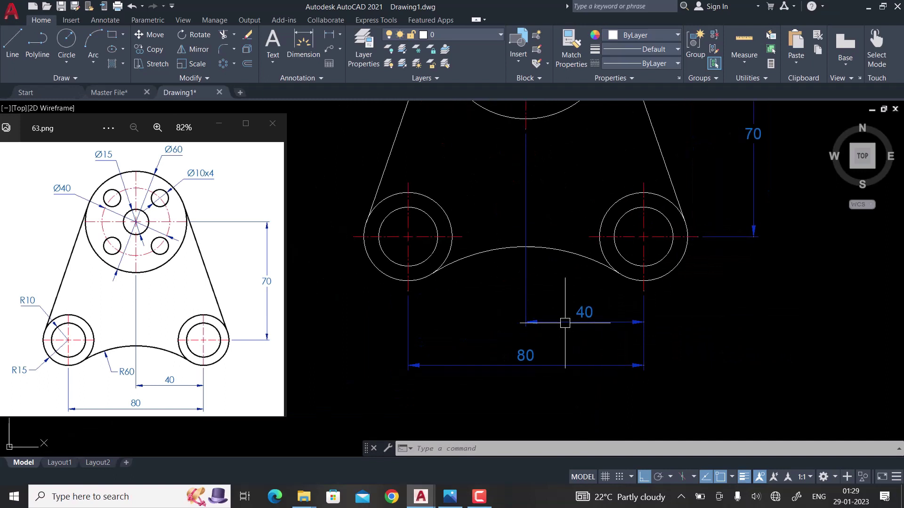
Add the left 40 dimension from the left boss centre to the centre line.
key(Return)
click(408, 291)
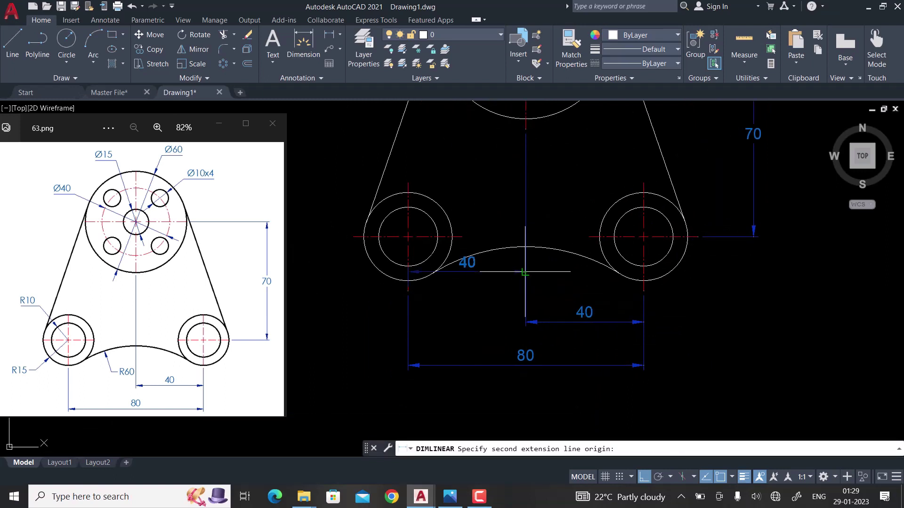
click(526, 283)
click(525, 322)
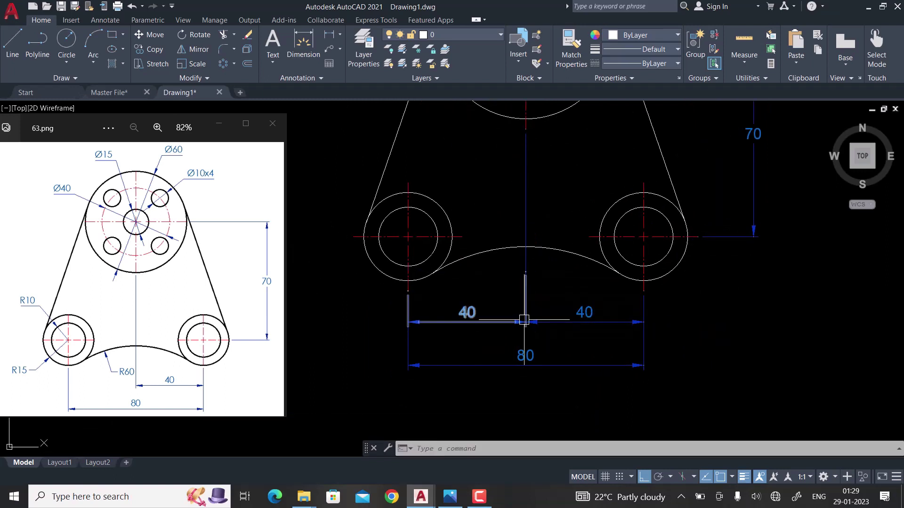
scroll(442, 407, down, 2)
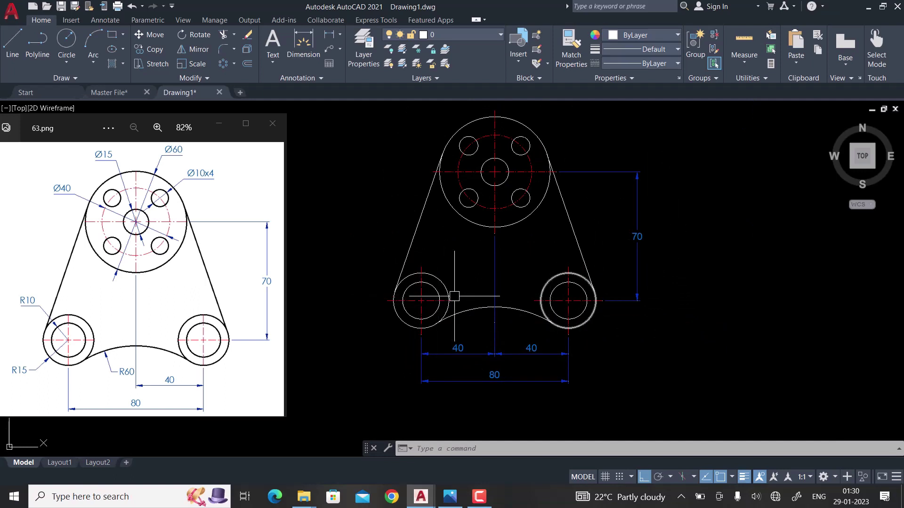
scroll(452, 301, up, 2)
middle_drag(490, 303, 517, 317)
scroll(516, 317, down, 1)
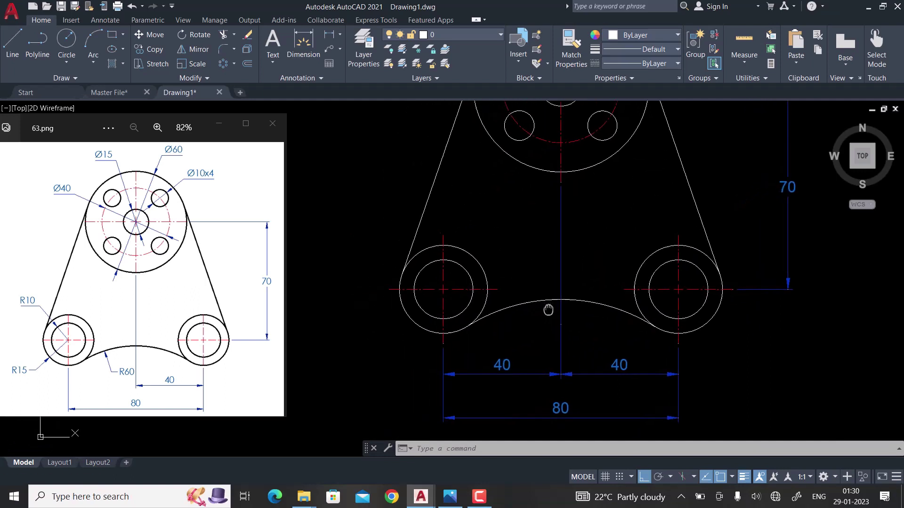
scroll(517, 317, down, 2)
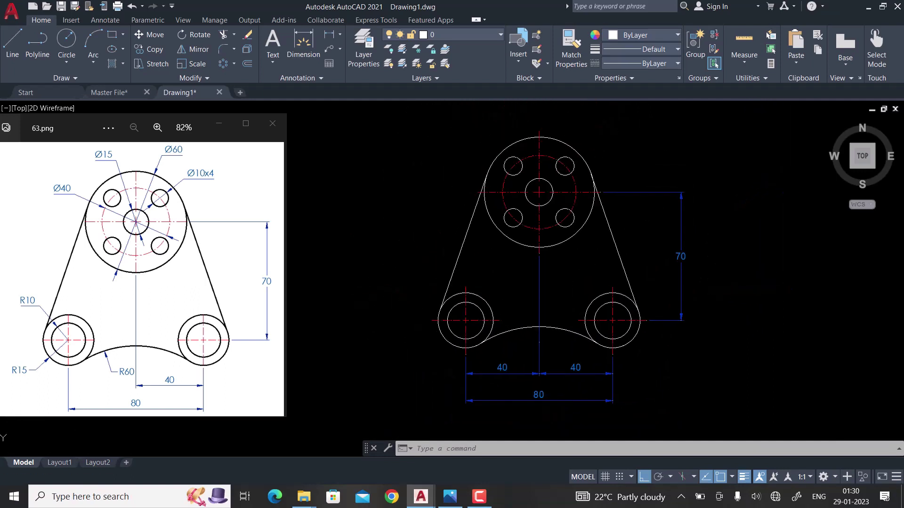
Dimension the left boss circles with R10 and R15 radius dimensions.
click(340, 34)
click(311, 149)
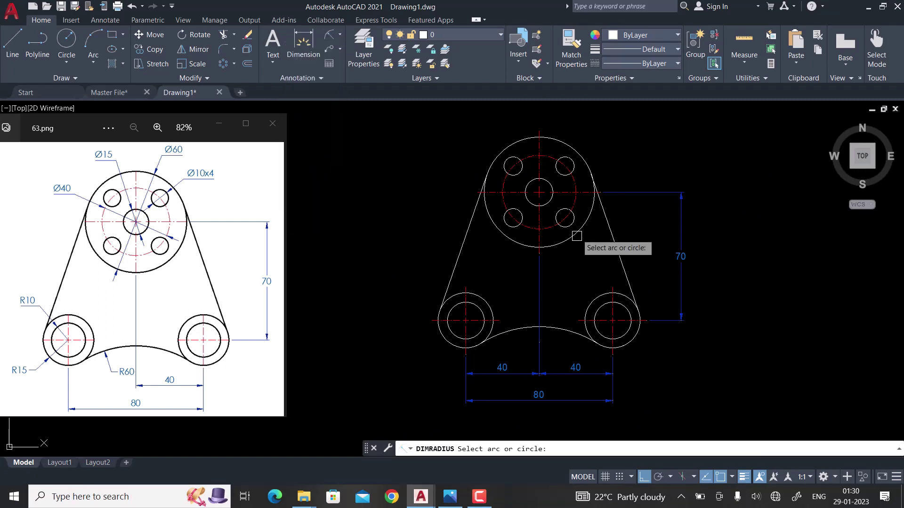
middle_drag(566, 310, 595, 297)
scroll(575, 324, up, 2)
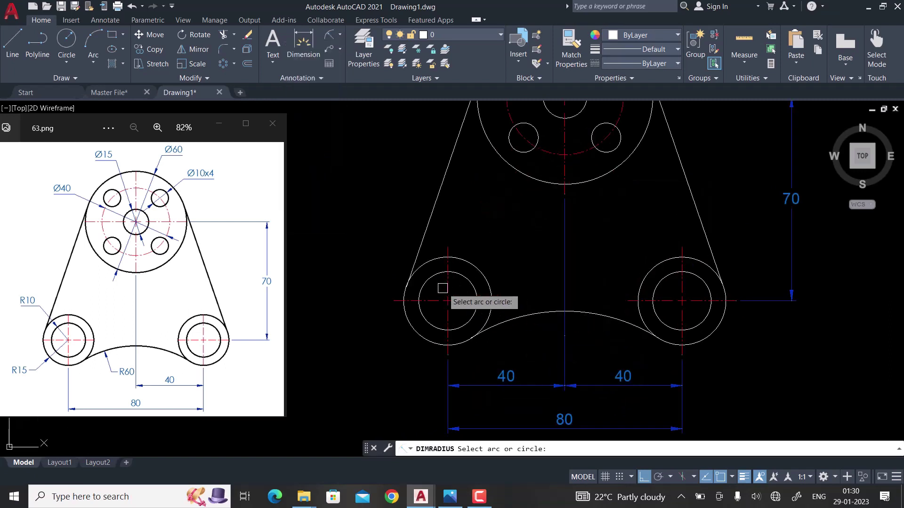
click(426, 281)
click(384, 238)
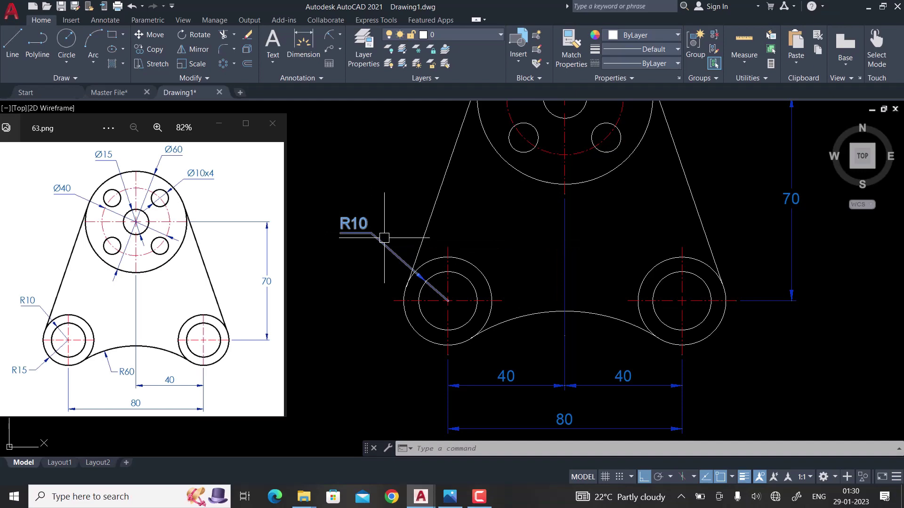
key(Return)
click(410, 335)
click(384, 359)
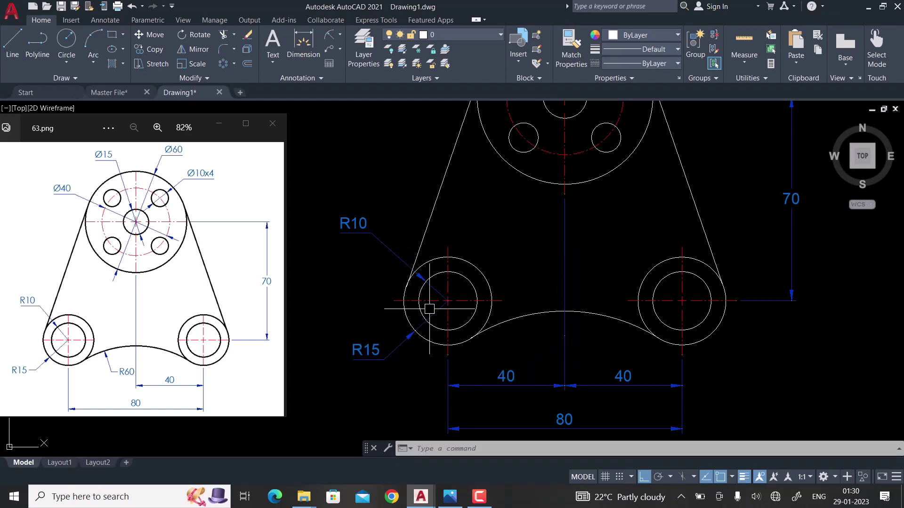
Dimension the lower connecting arc as R60, placing the label below it.
scroll(460, 339, down, 3)
middle_drag(491, 319, 498, 333)
scroll(487, 362, up, 2)
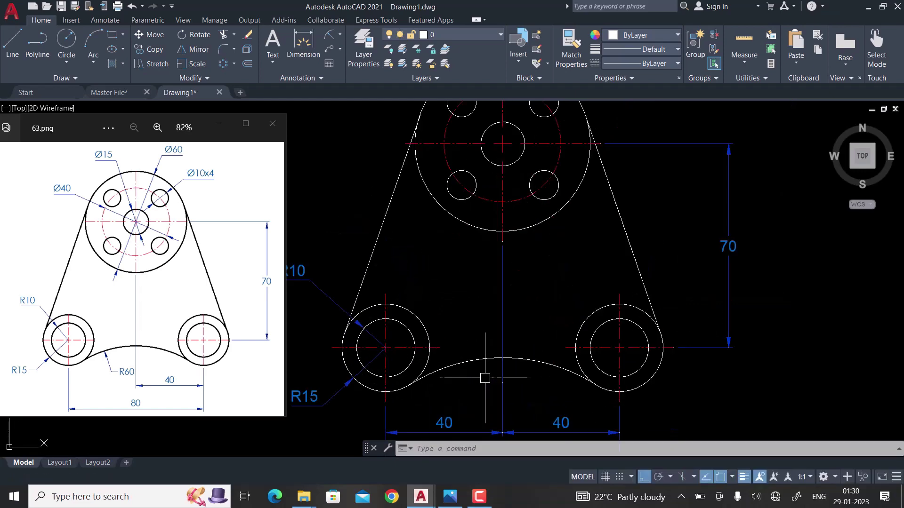
key(Return)
scroll(466, 370, up, 2)
click(459, 362)
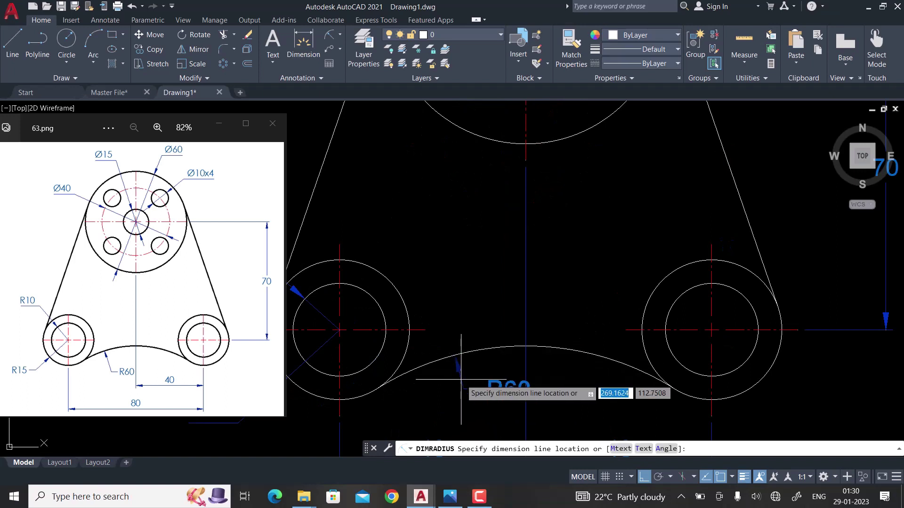
click(444, 410)
scroll(490, 330, down, 4)
middle_drag(490, 329, 487, 337)
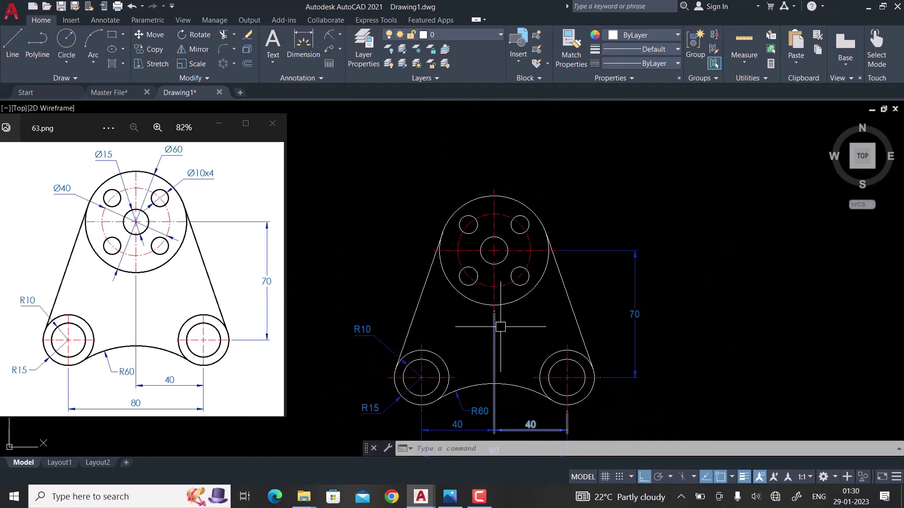
click(339, 37)
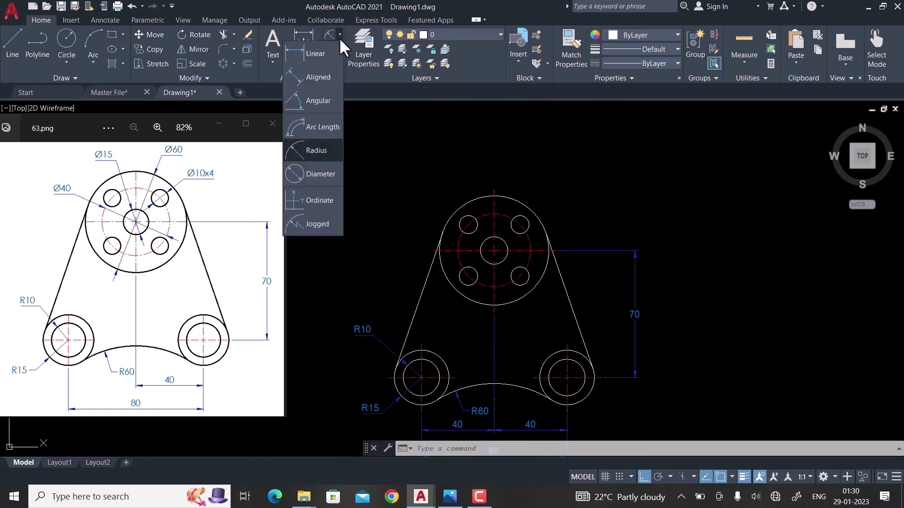
Add Ø60 to the large top circle and Ø15 to the central hole.
click(311, 170)
scroll(419, 176, up, 2)
middle_drag(418, 176, 424, 205)
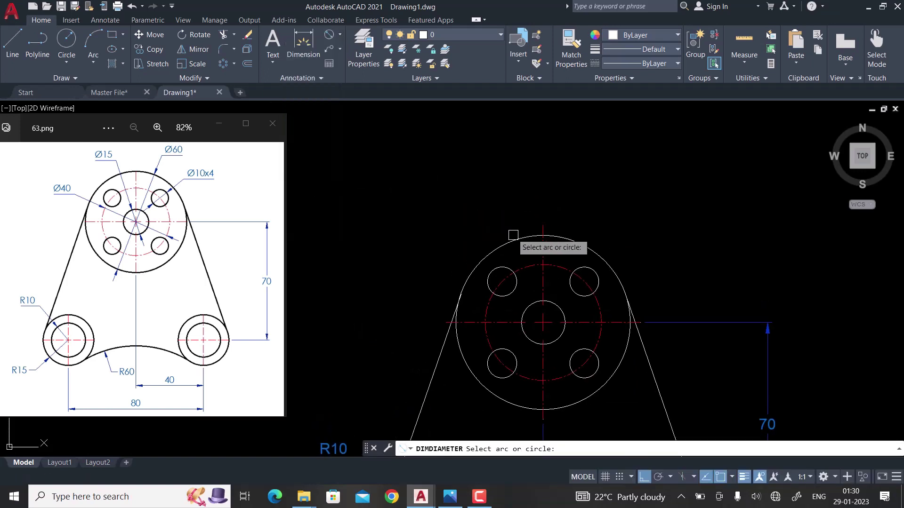
click(562, 239)
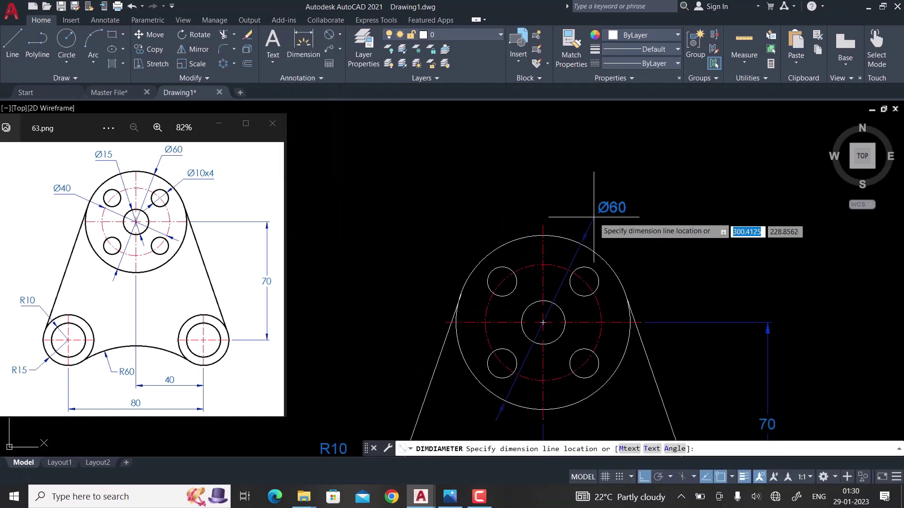
click(578, 239)
key(Return)
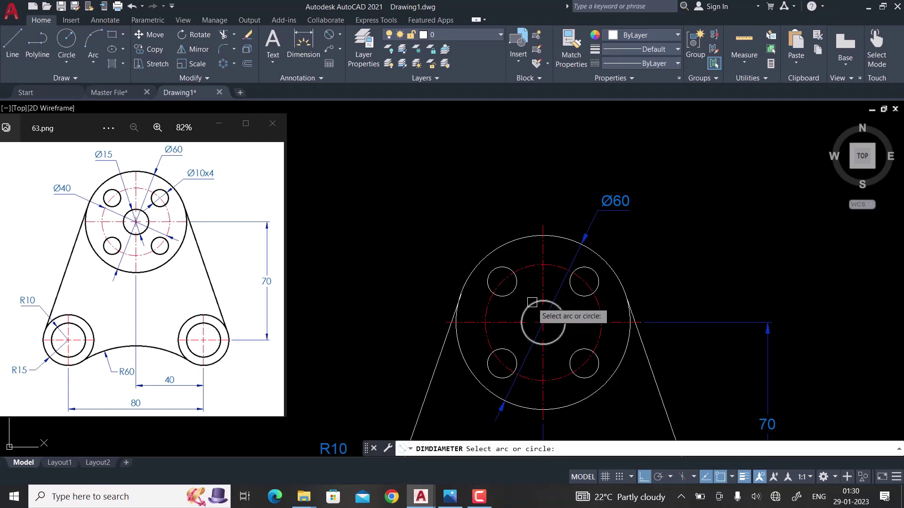
click(558, 307)
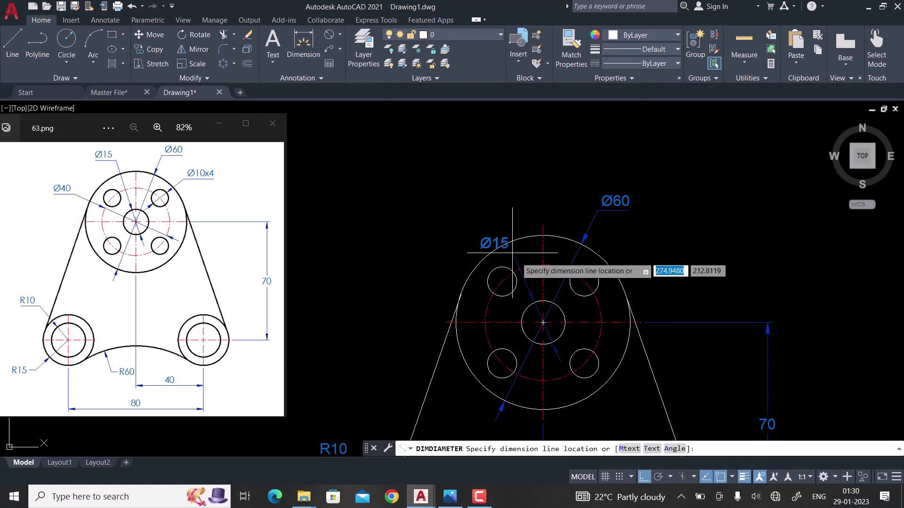
click(498, 215)
middle_drag(535, 261, 545, 242)
Add Ø40 to the red pitch circle and Ø10 to the upper-right small hole.
key(Return)
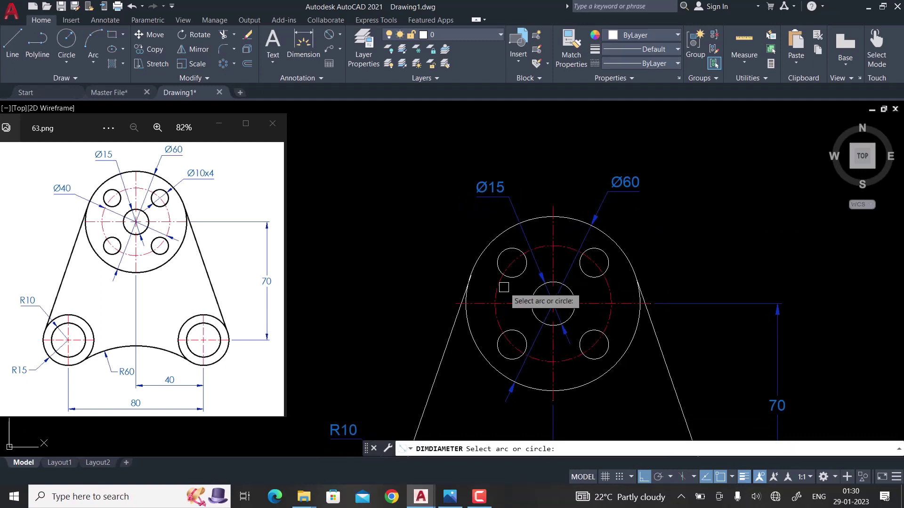
click(500, 282)
click(458, 245)
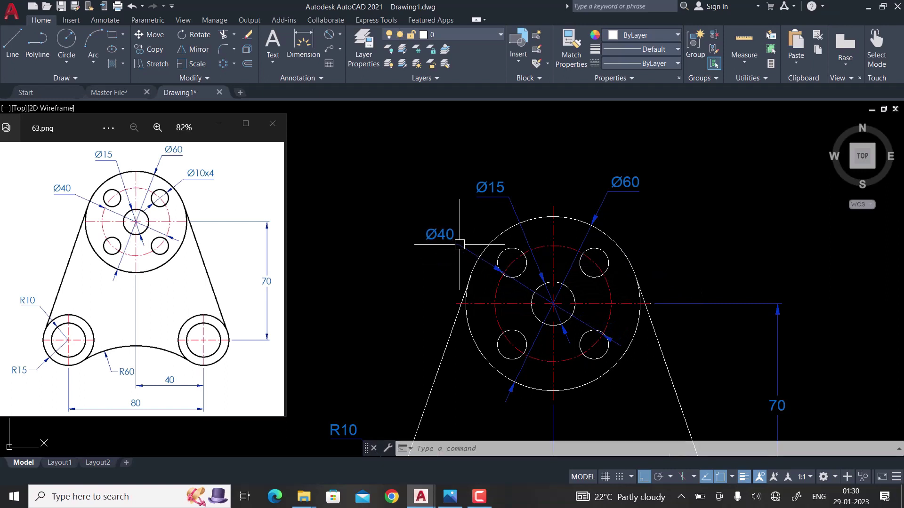
scroll(599, 250, up, 3)
key(Return)
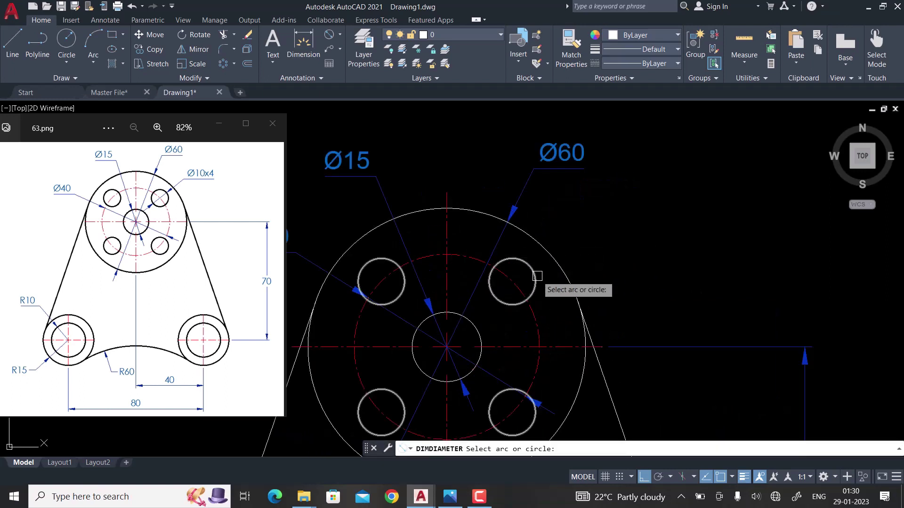
click(535, 276)
click(603, 228)
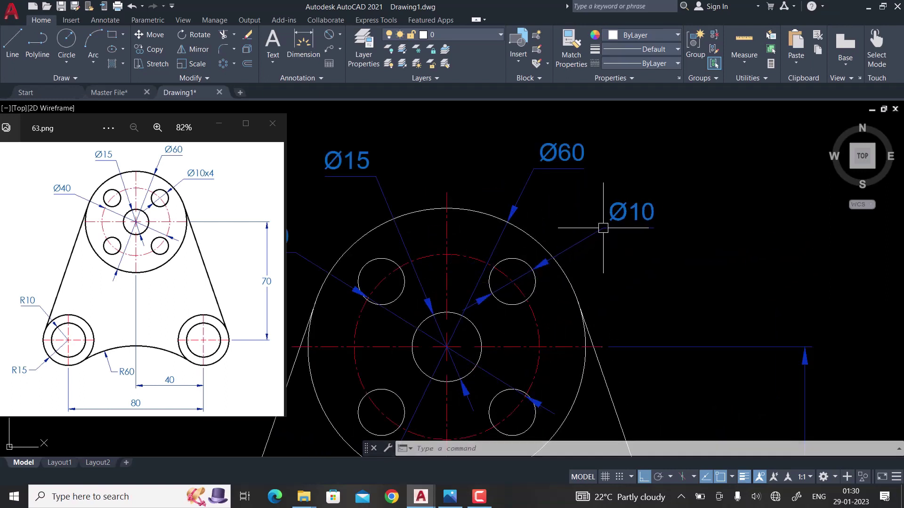
click(628, 224)
Edit the small-hole dimension text so it reads Ø10 x 4.
double_click(631, 214)
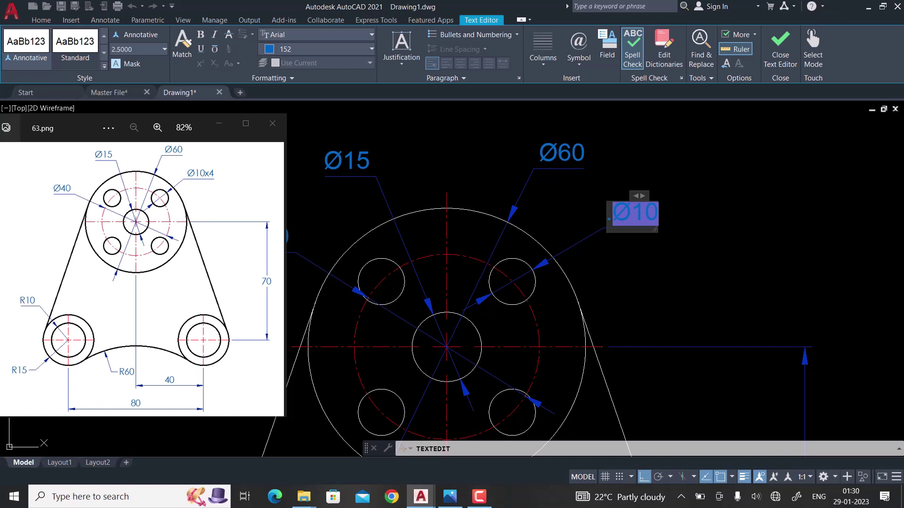
key(BackSpace)
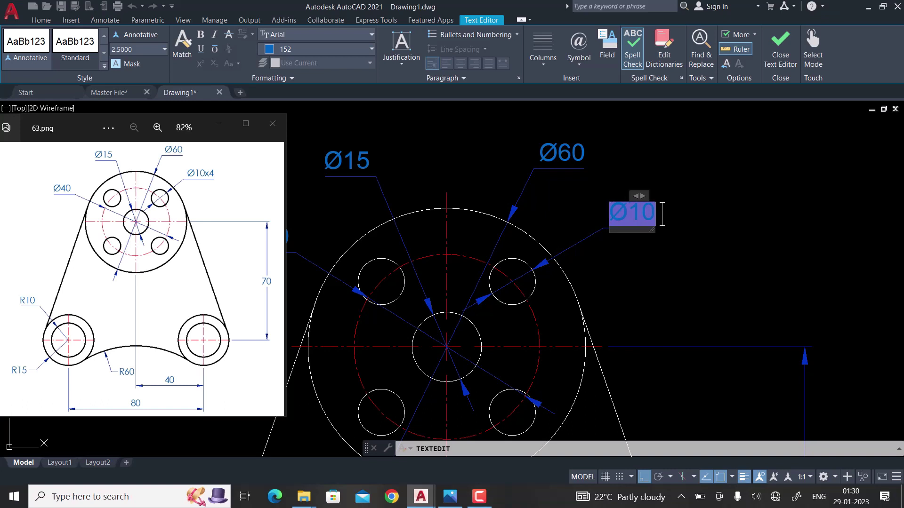
text(x)
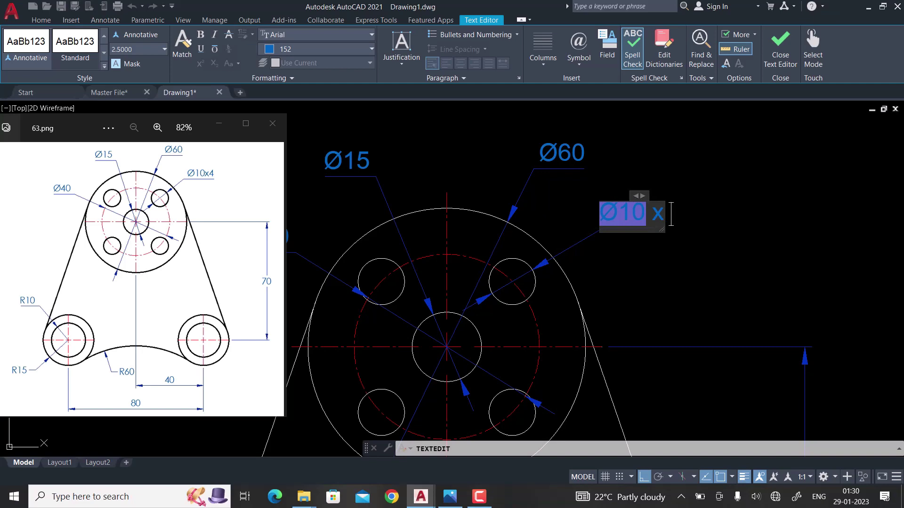
text( 4)
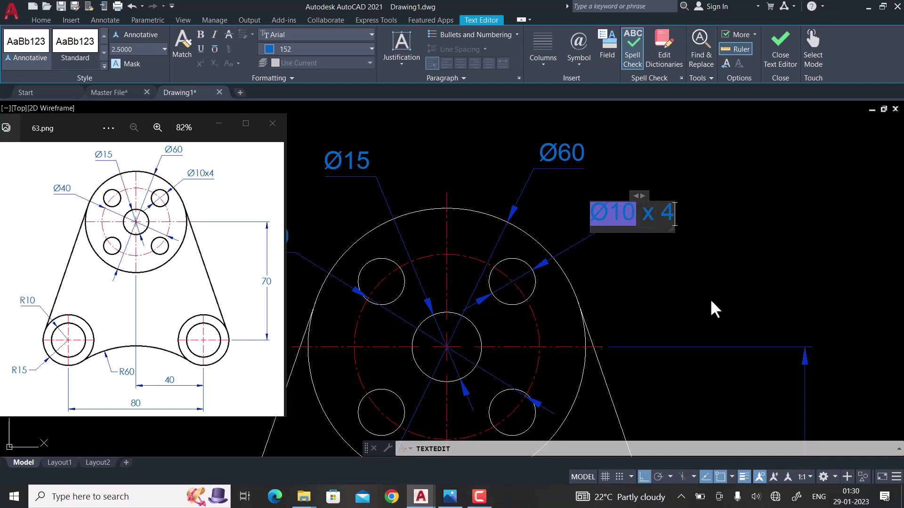
click(710, 307)
scroll(620, 229, down, 2)
scroll(630, 259, down, 2)
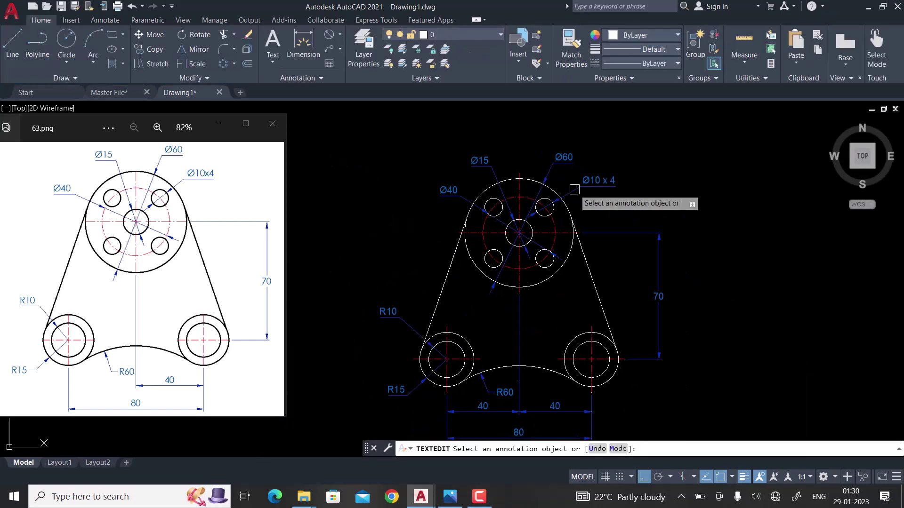
key(Escape)
mouse_move(581, 288)
middle_down()
mouse_move(553, 223)
mouse_move(546, 227)
middle_up()
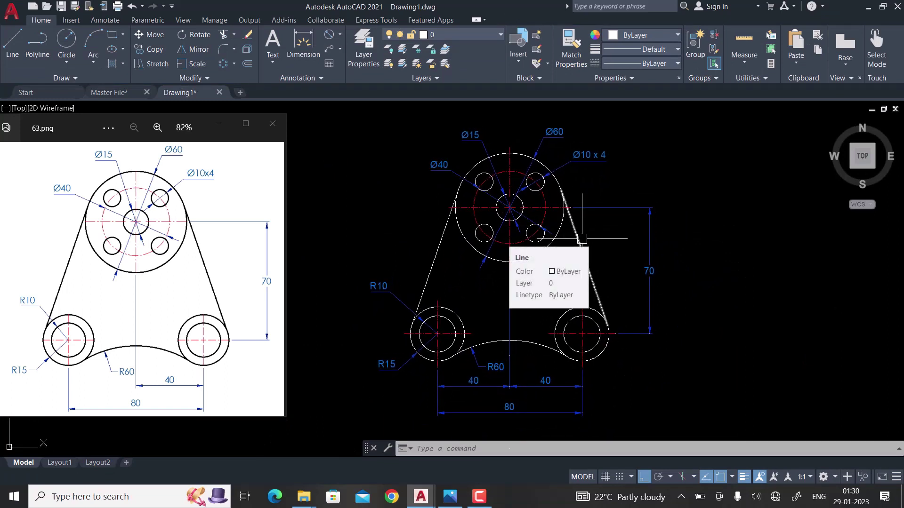